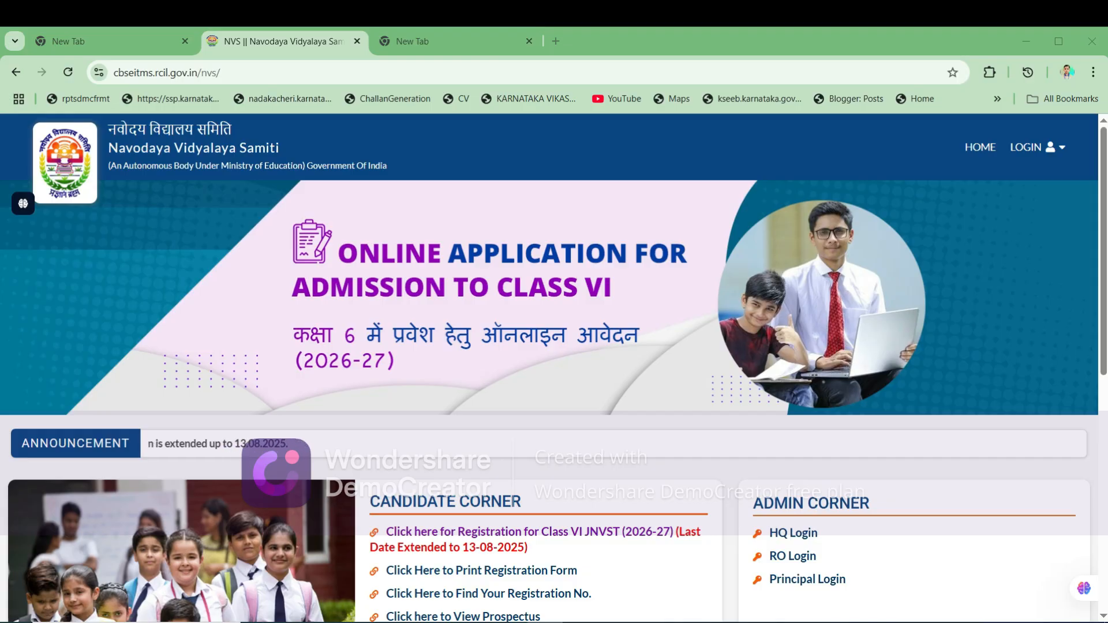
- Open 'Click here for Registration for Class VI JNVST (2026-27)' from the Candidate Corner
scroll(554, 369, down, 1)
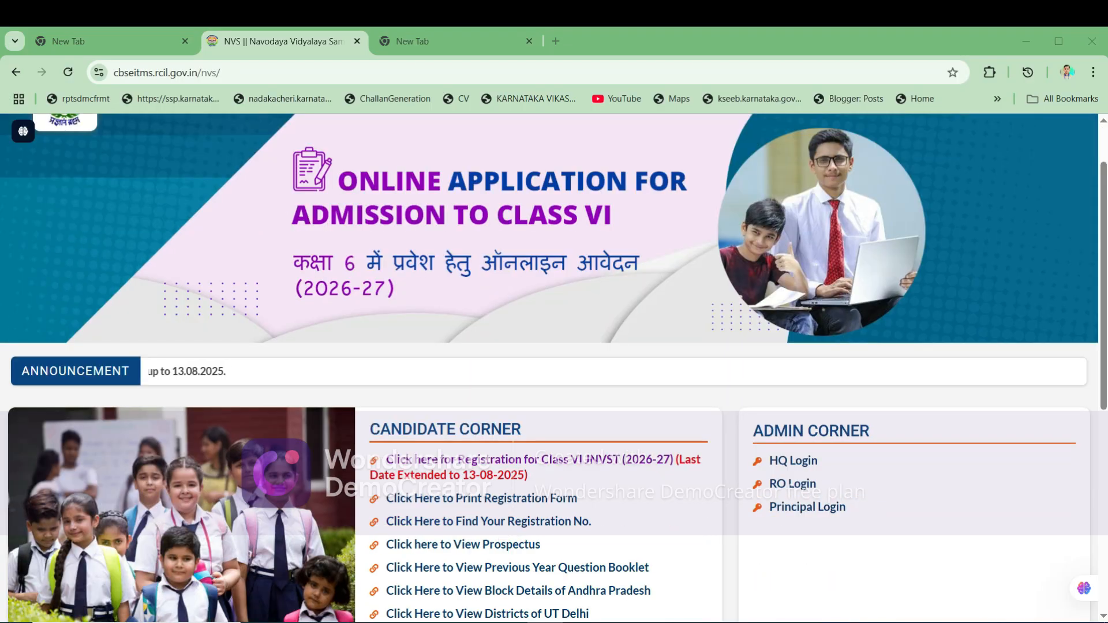
scroll(554, 370, up, 1)
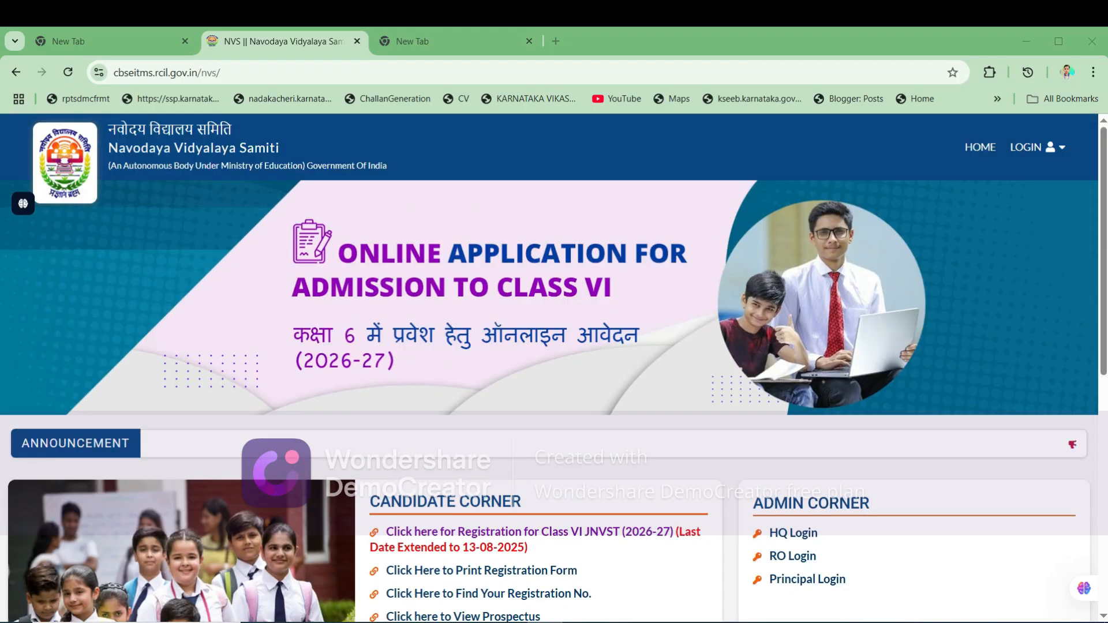
scroll(554, 369, down, 2)
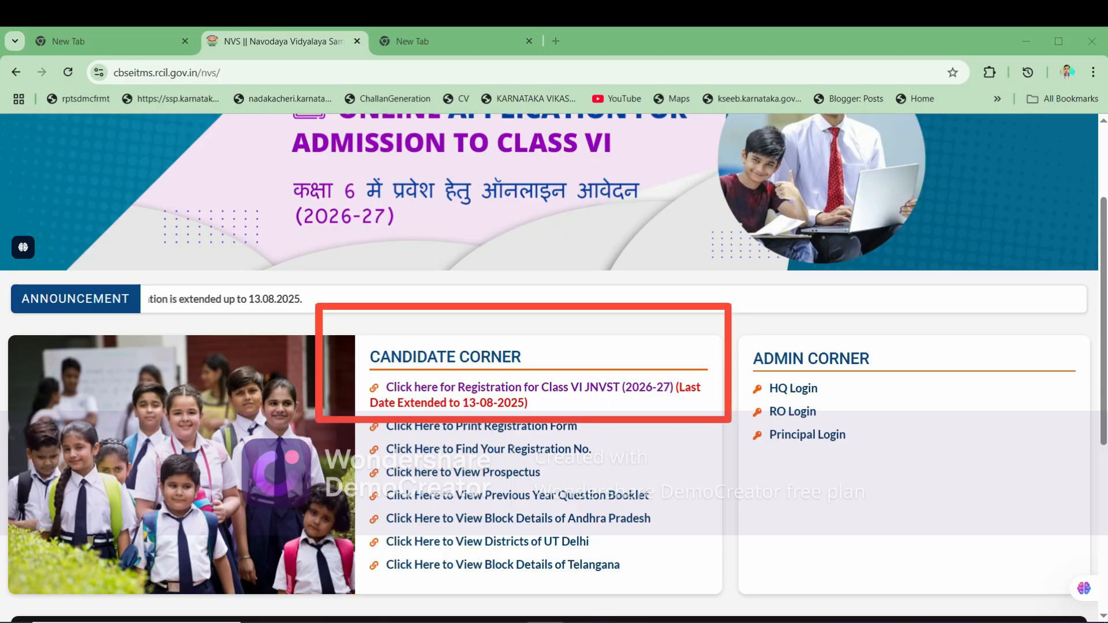
click(530, 387)
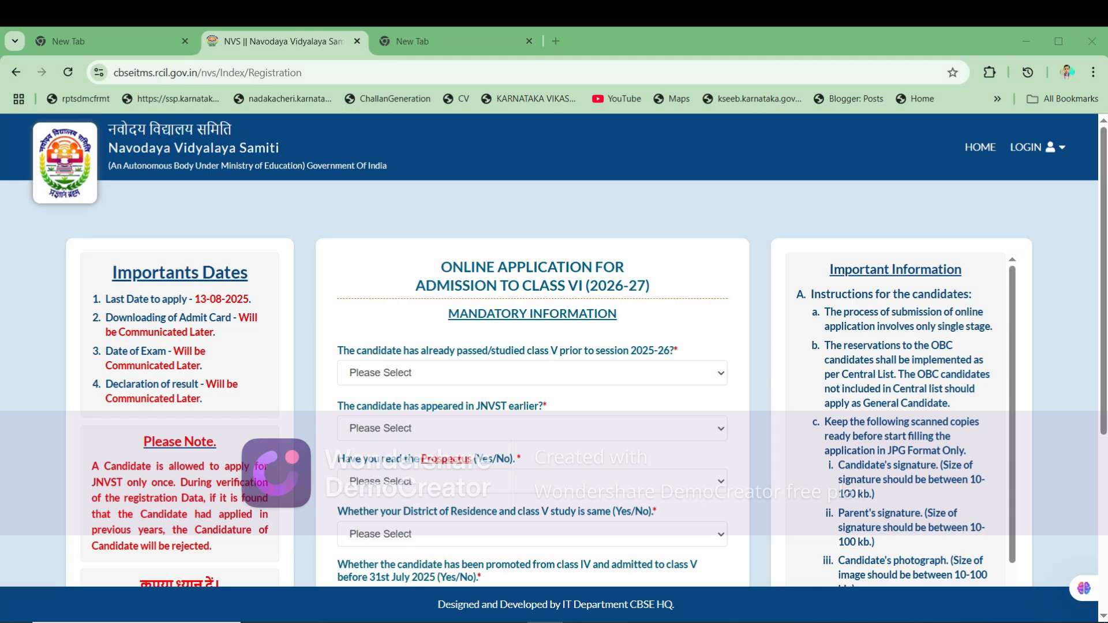
- Answer No to 'already passed class V' and No to 'appeared in JNVST earlier'
scroll(554, 346, down, 1)
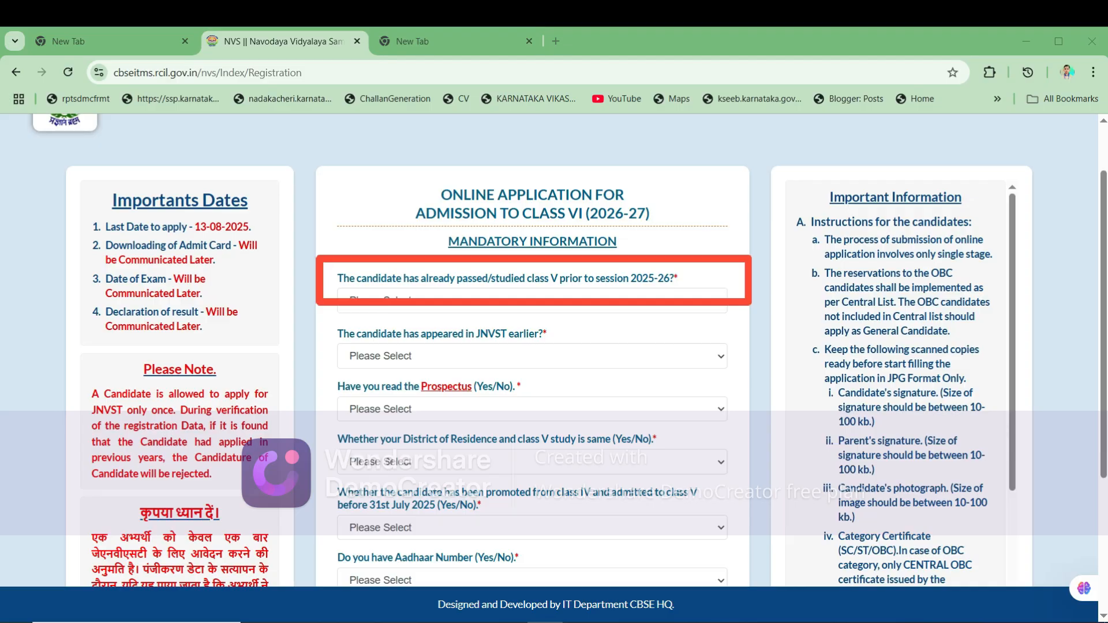
click(532, 301)
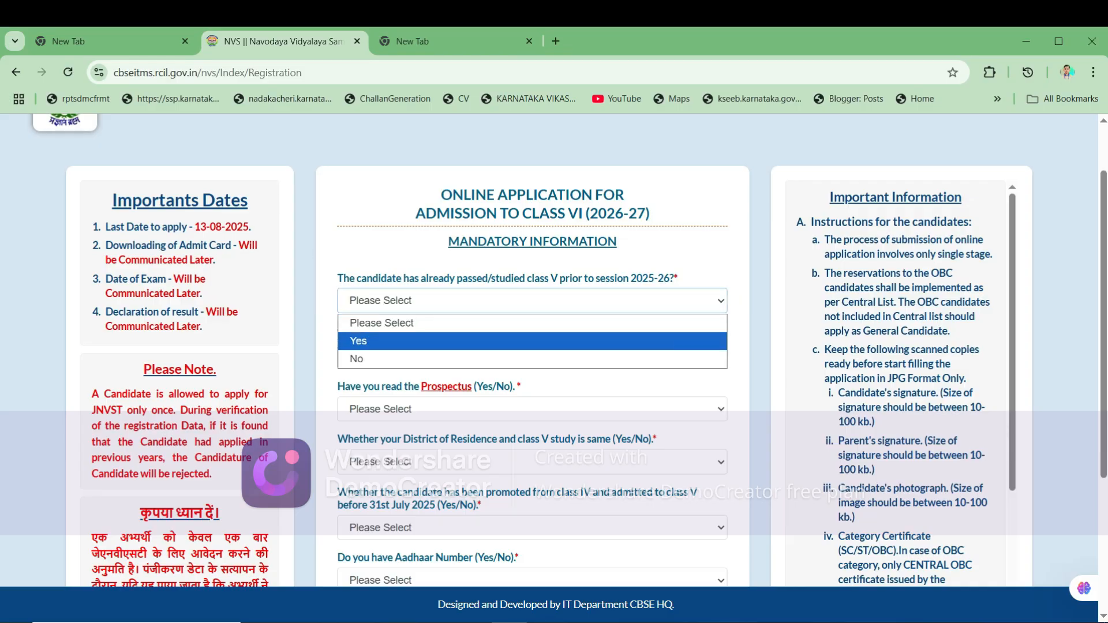
click(357, 341)
click(532, 317)
click(358, 374)
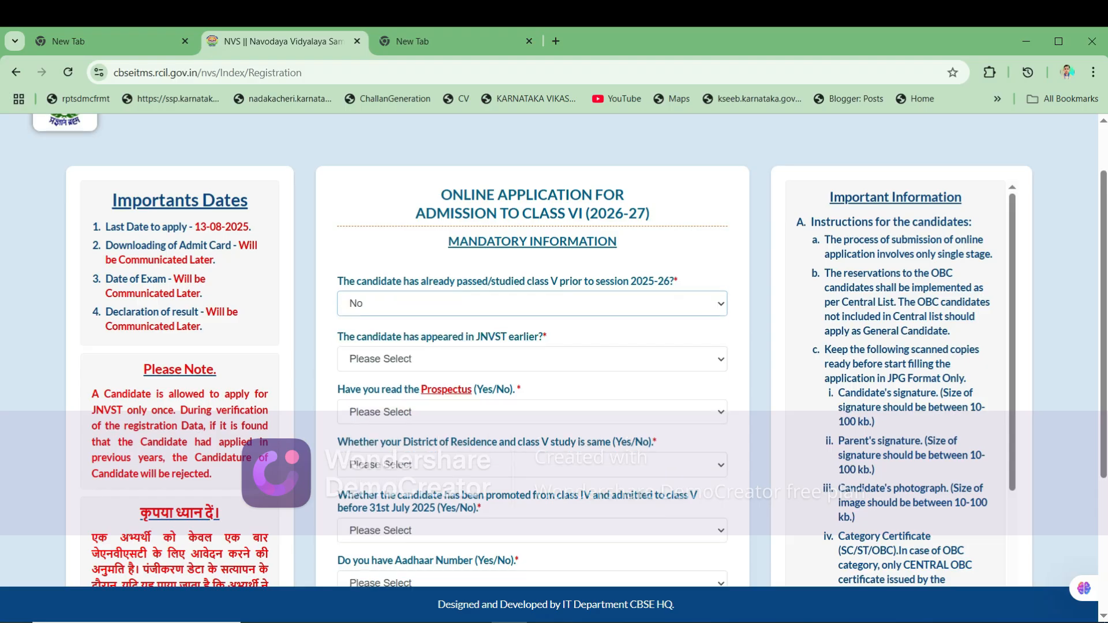
scroll(532, 346, down, 5)
scroll(532, 346, up, 4)
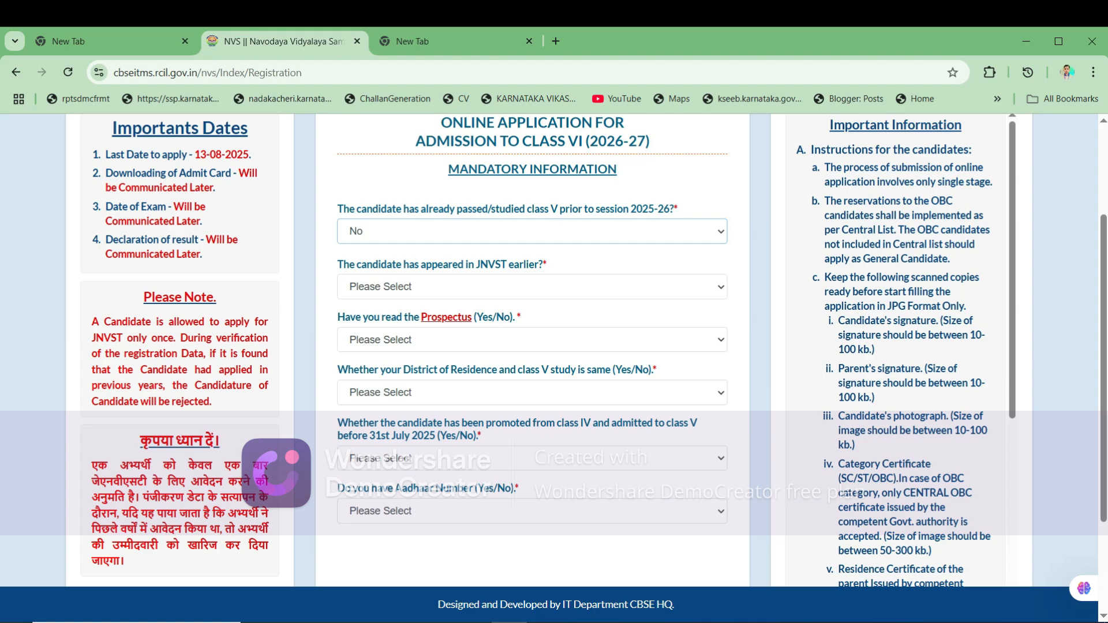
click(532, 286)
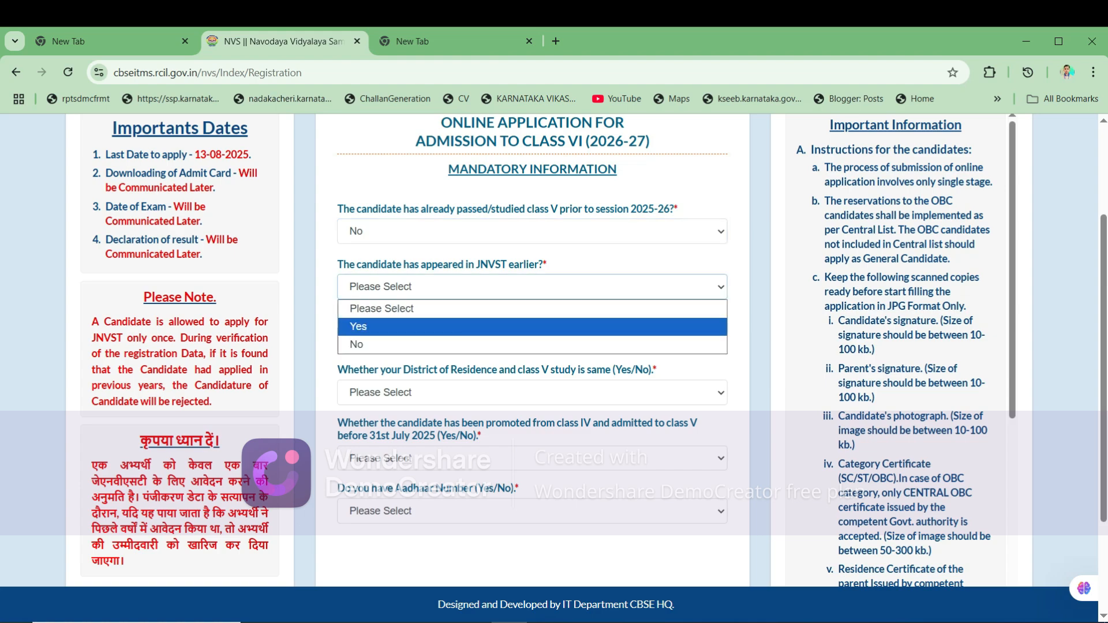
click(369, 341)
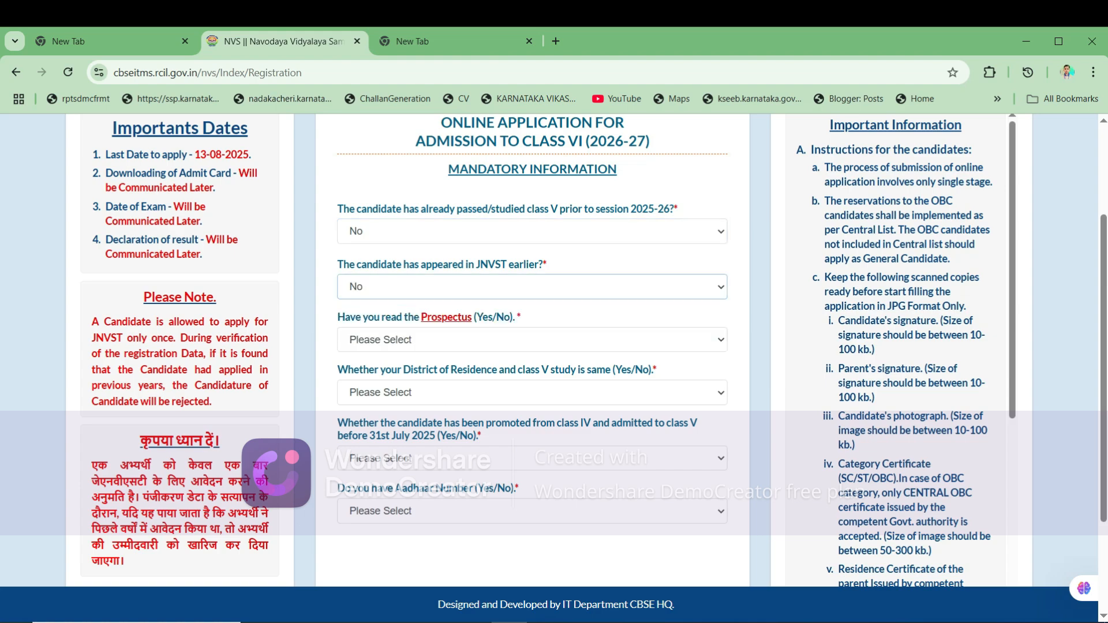
- Answer Yes to having read the Prospectus and to matching residence and study districts
click(532, 339)
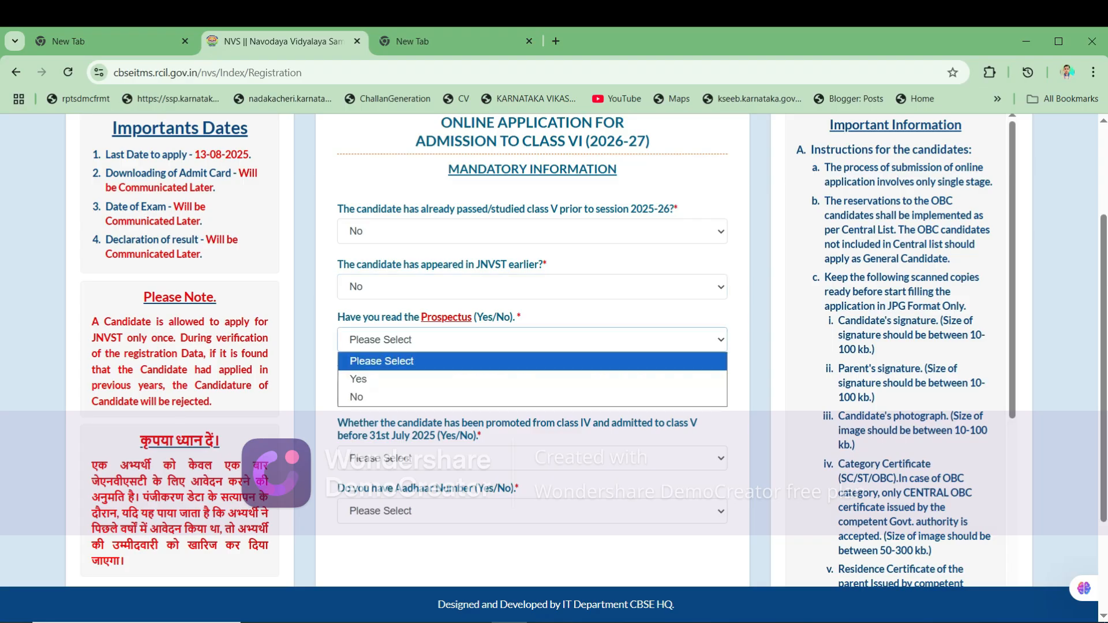
click(369, 378)
scroll(532, 346, down, 2)
scroll(532, 346, up, 2)
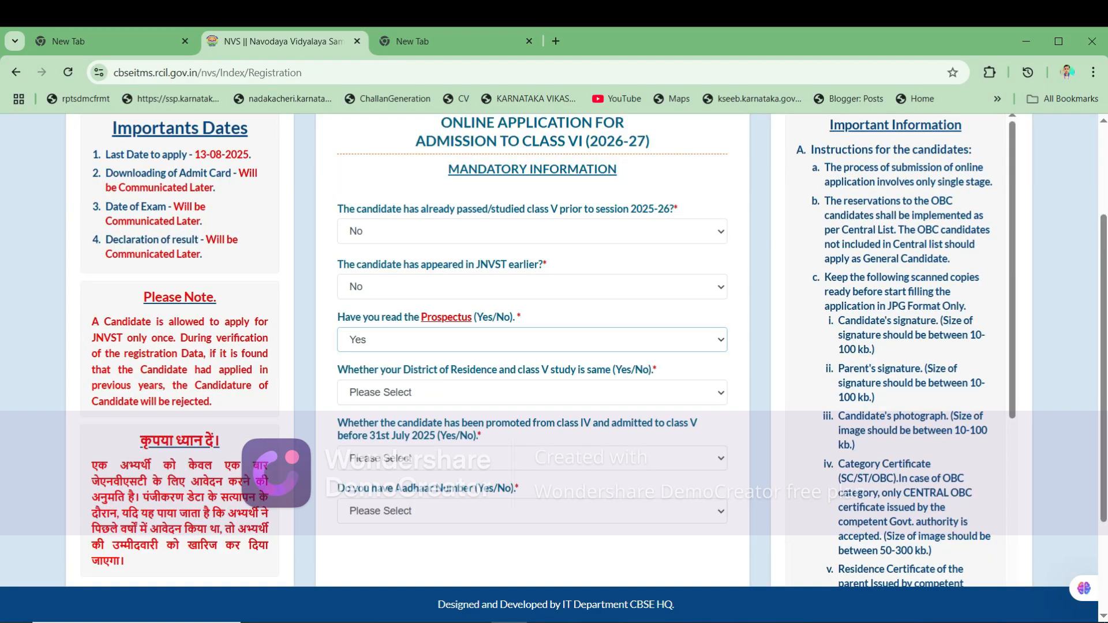
click(532, 393)
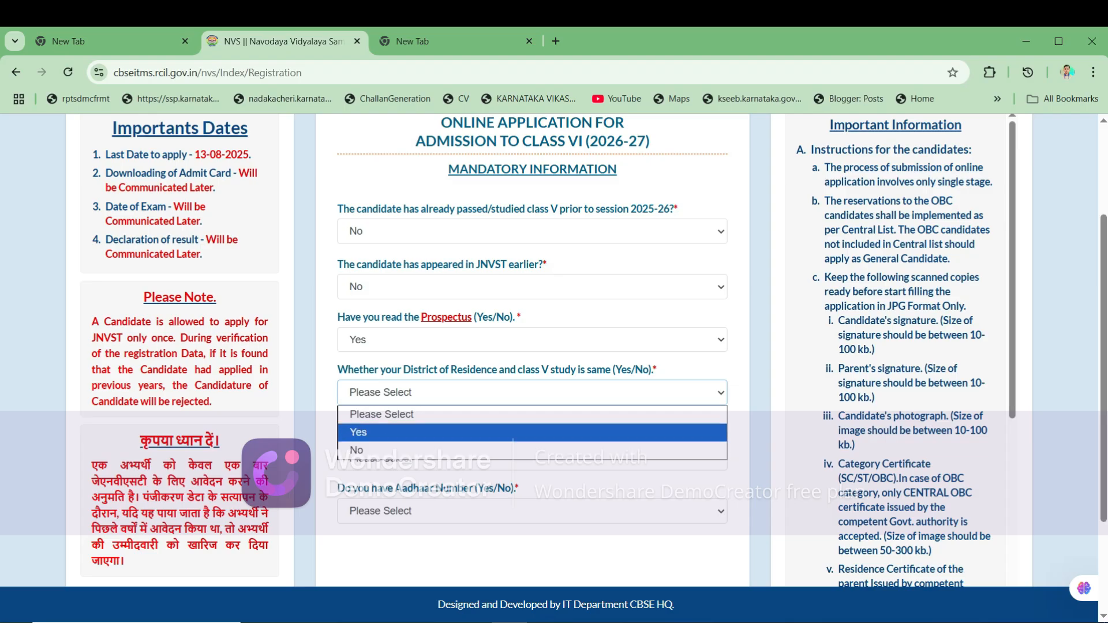
click(369, 431)
scroll(532, 347, down, 2)
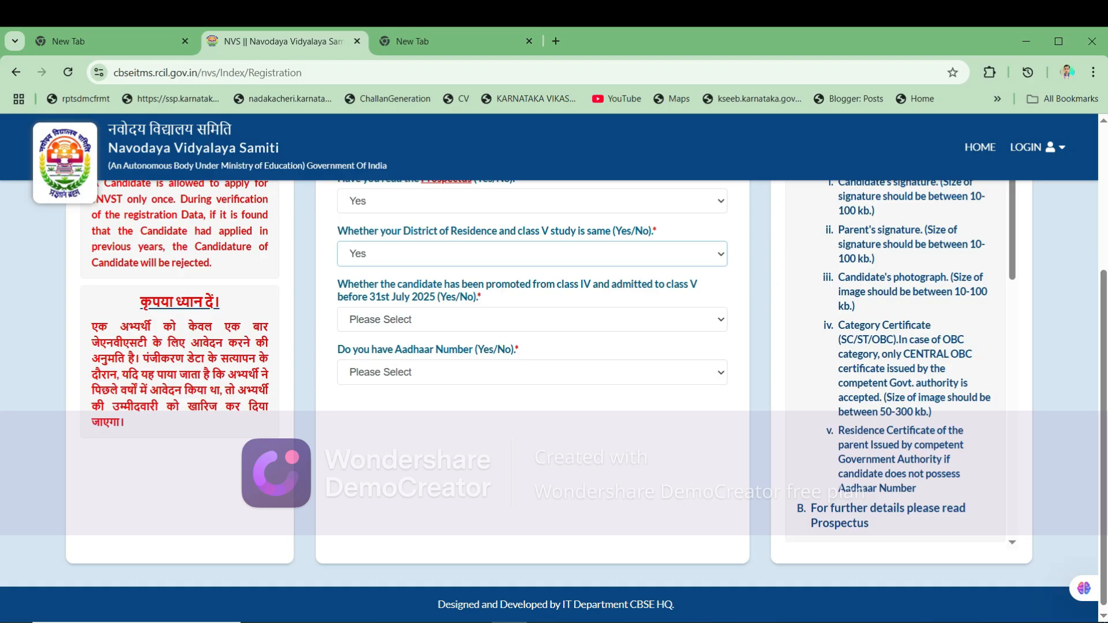
- Answer Yes to the class IV promotion question and No to the Aadhaar question
click(532, 319)
click(532, 359)
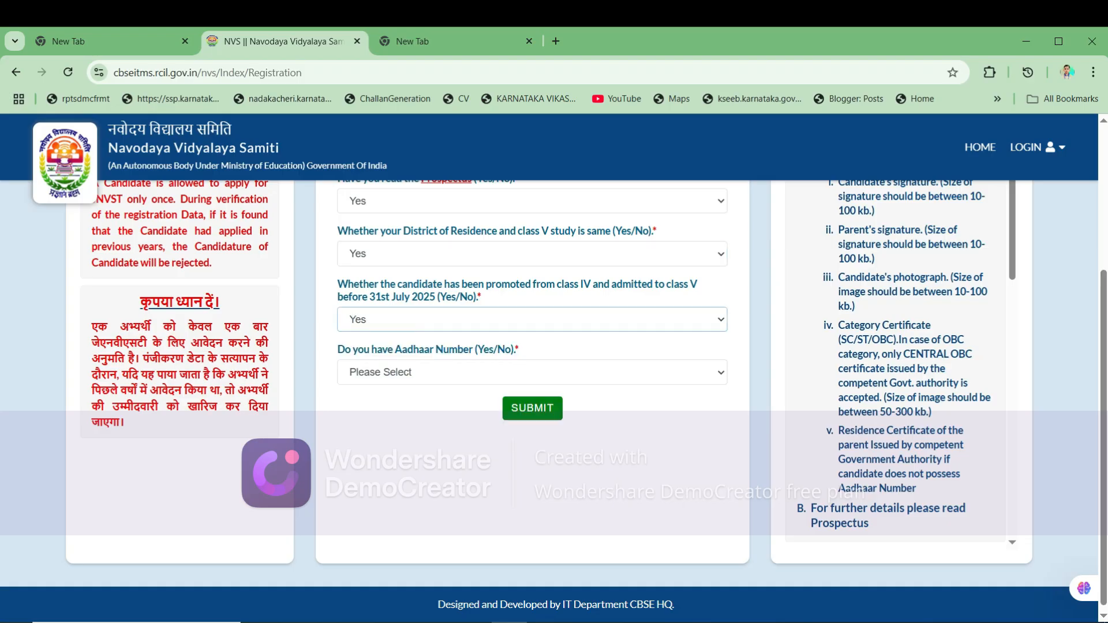
scroll(532, 359, down, 1)
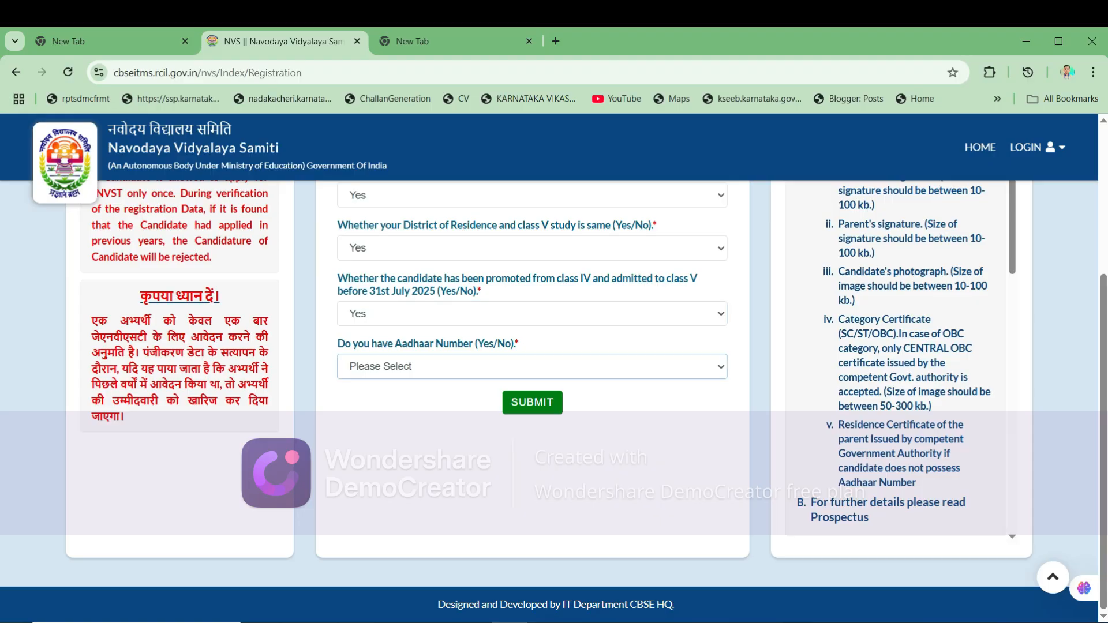
click(532, 367)
click(532, 403)
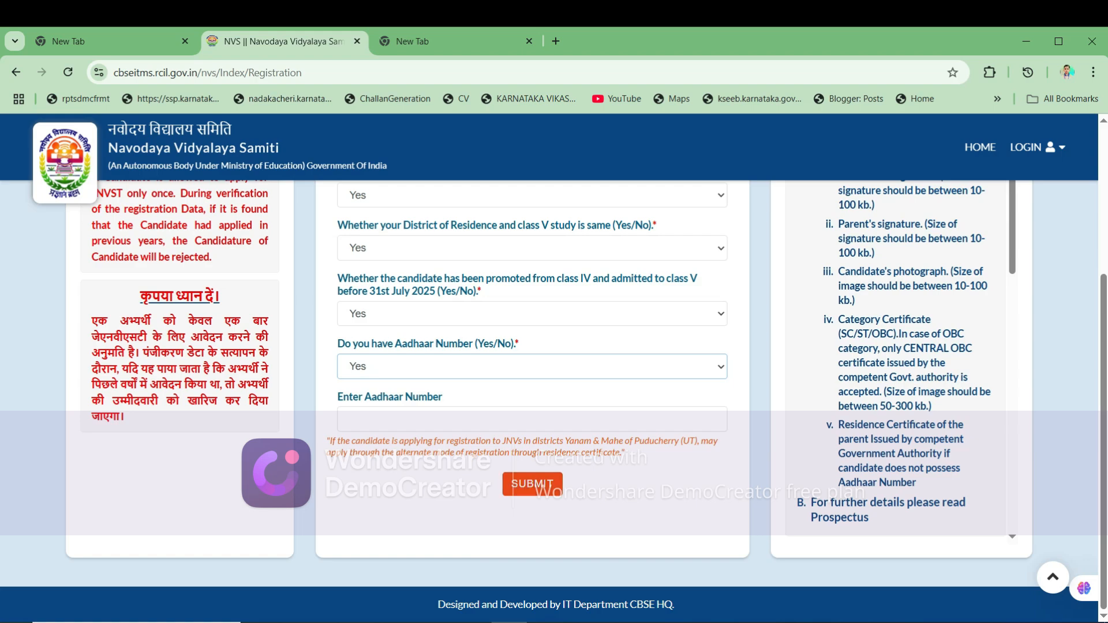
key(alt+Down)
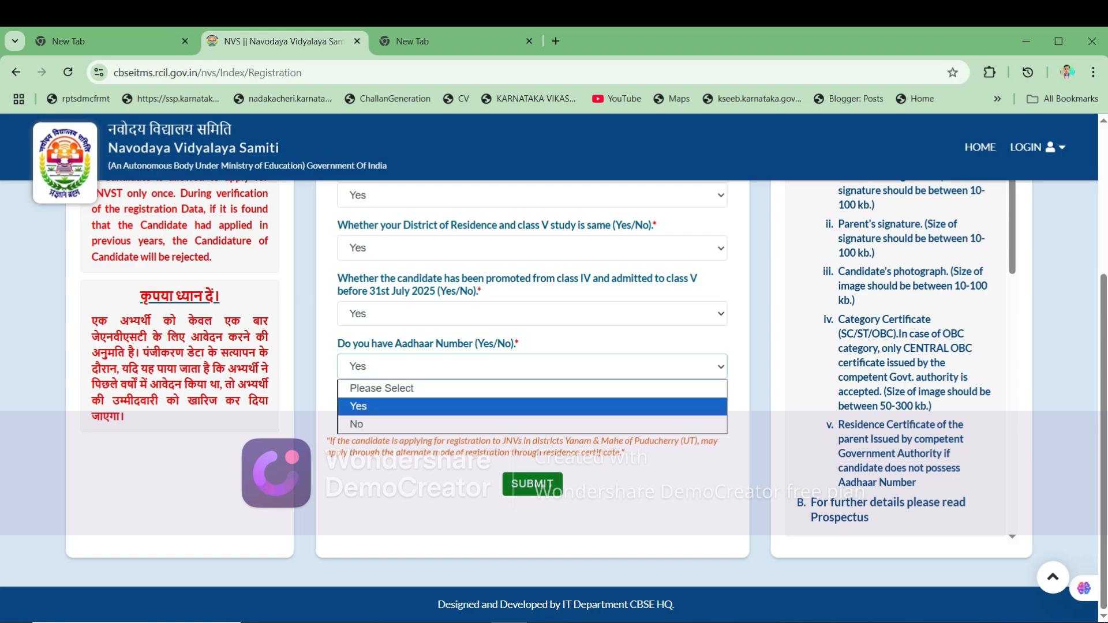
key(Down)
key(Return)
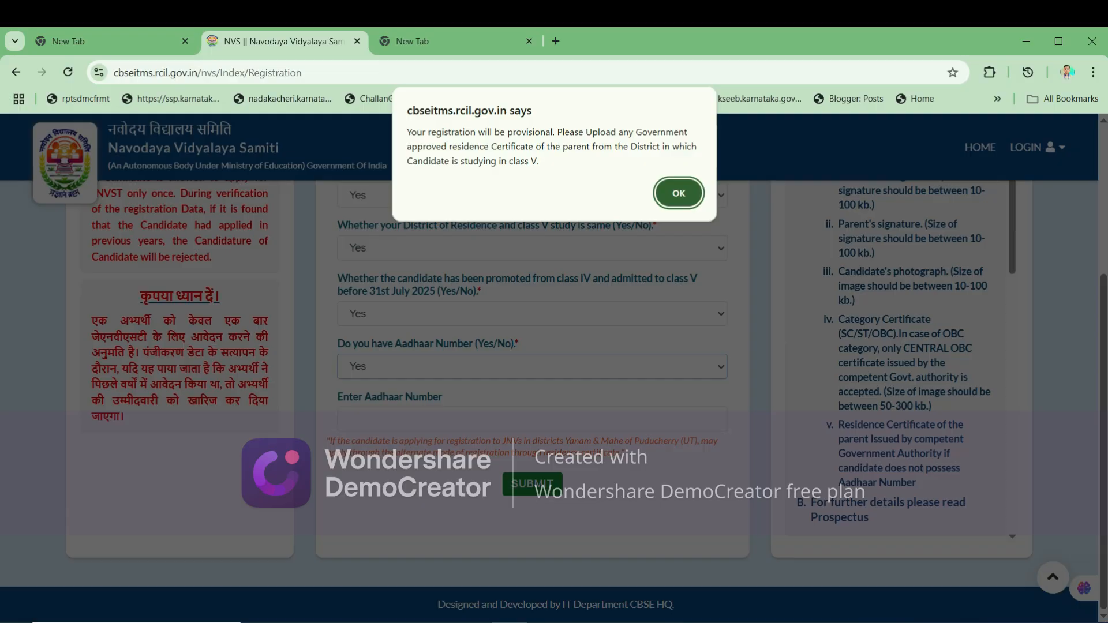
- Dismiss the provisional-registration notice, attach the parent's residence certificate image, and submit
key(Return)
scroll(457, 483, down, 3)
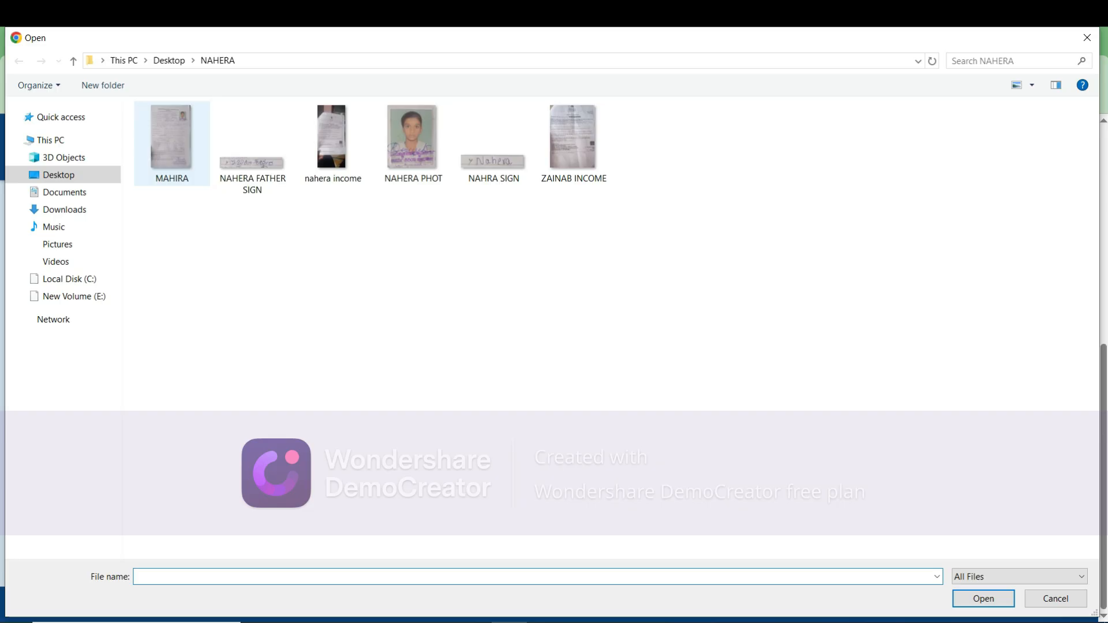
click(171, 141)
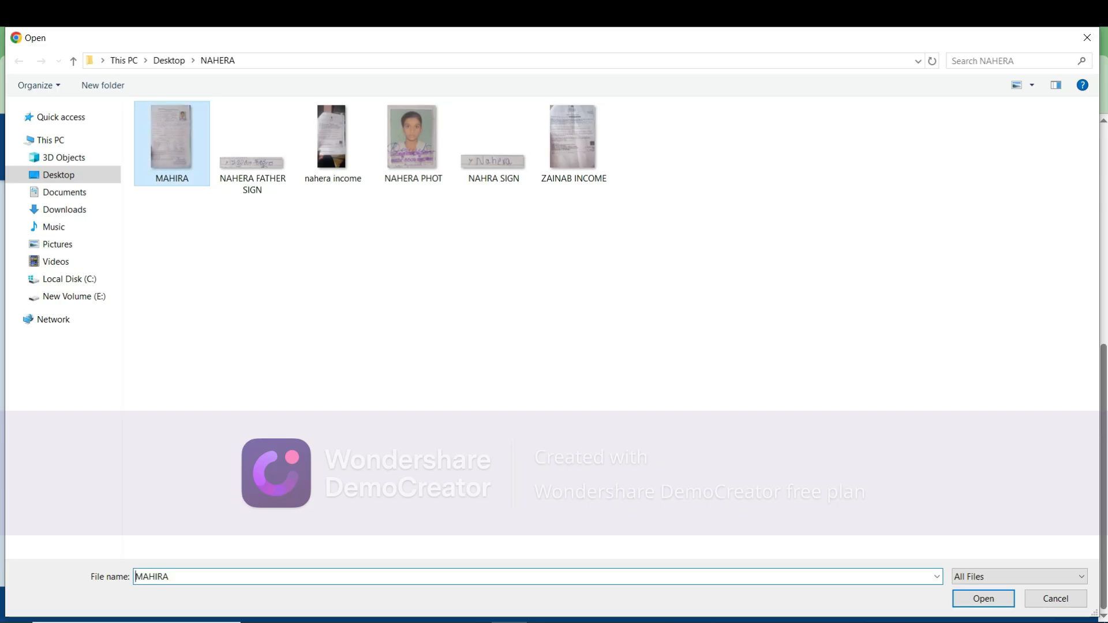
click(983, 598)
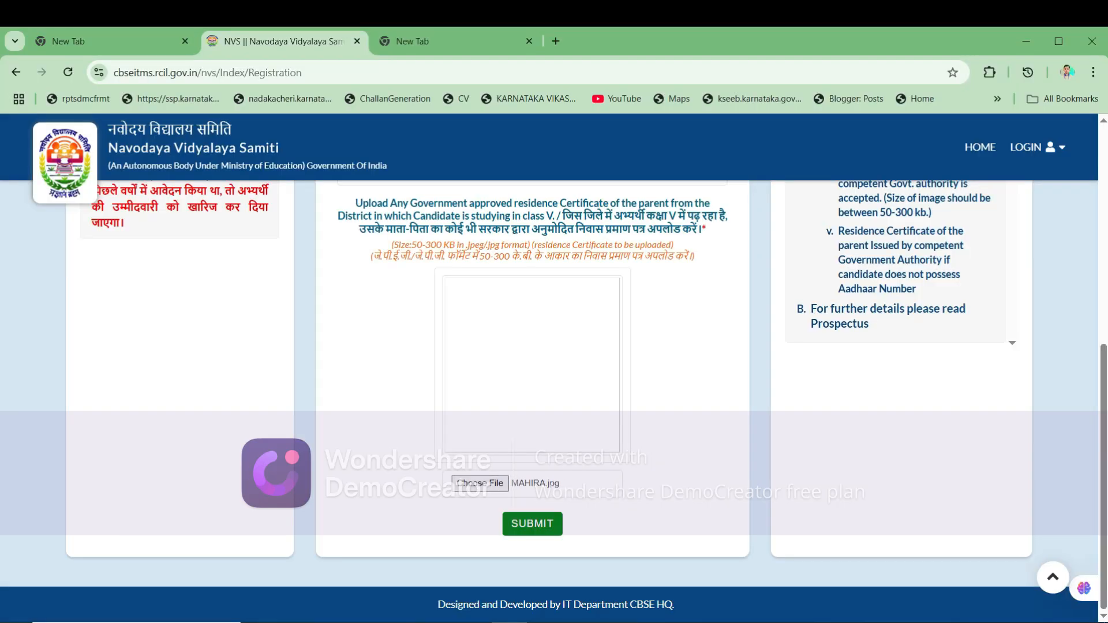
click(532, 523)
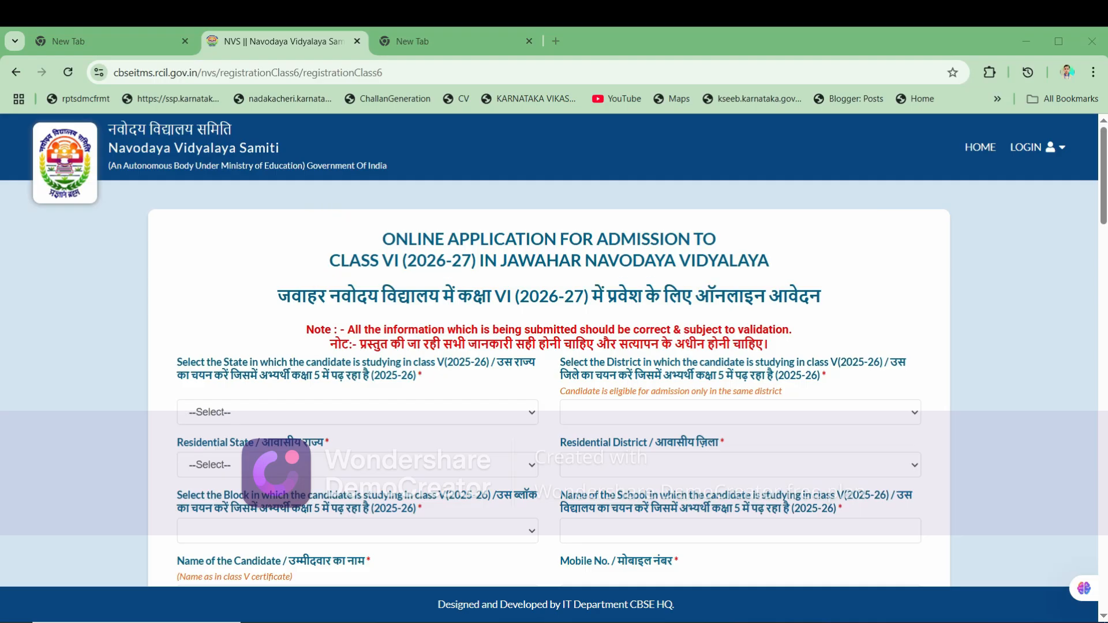
- Set the class V state to KARNATAKA and the study district to HAVERI
scroll(548, 346, down, 1)
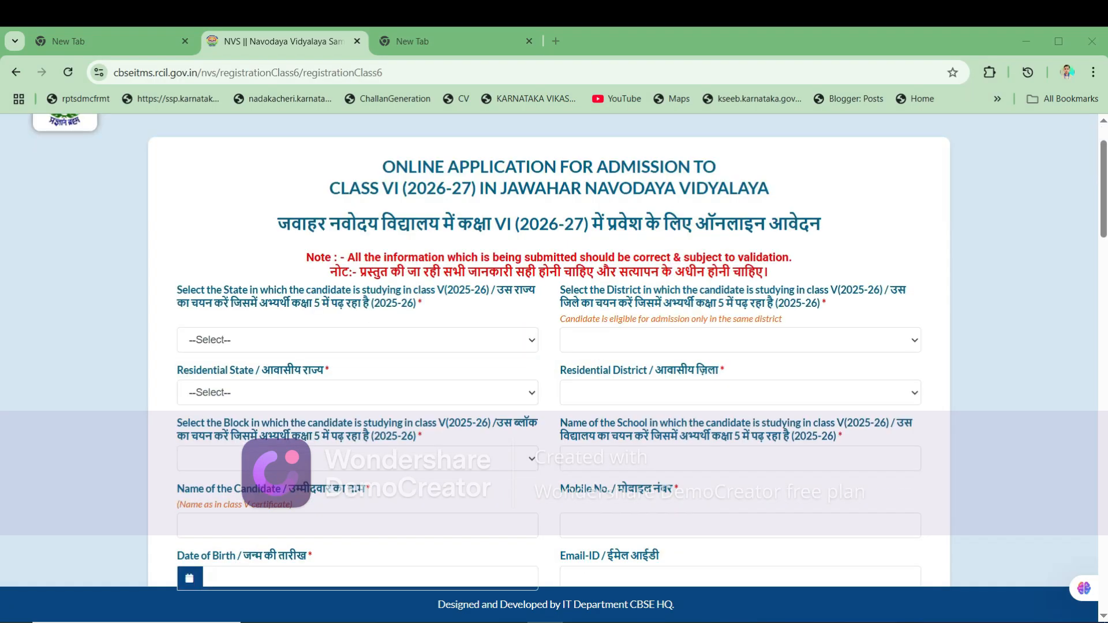
click(358, 340)
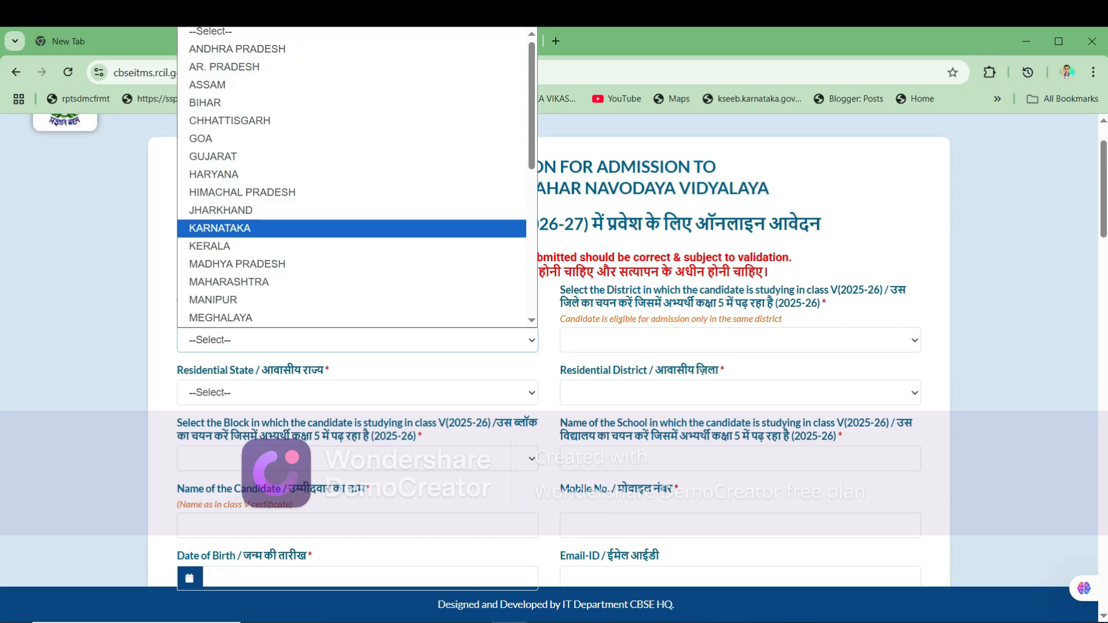
key(Return)
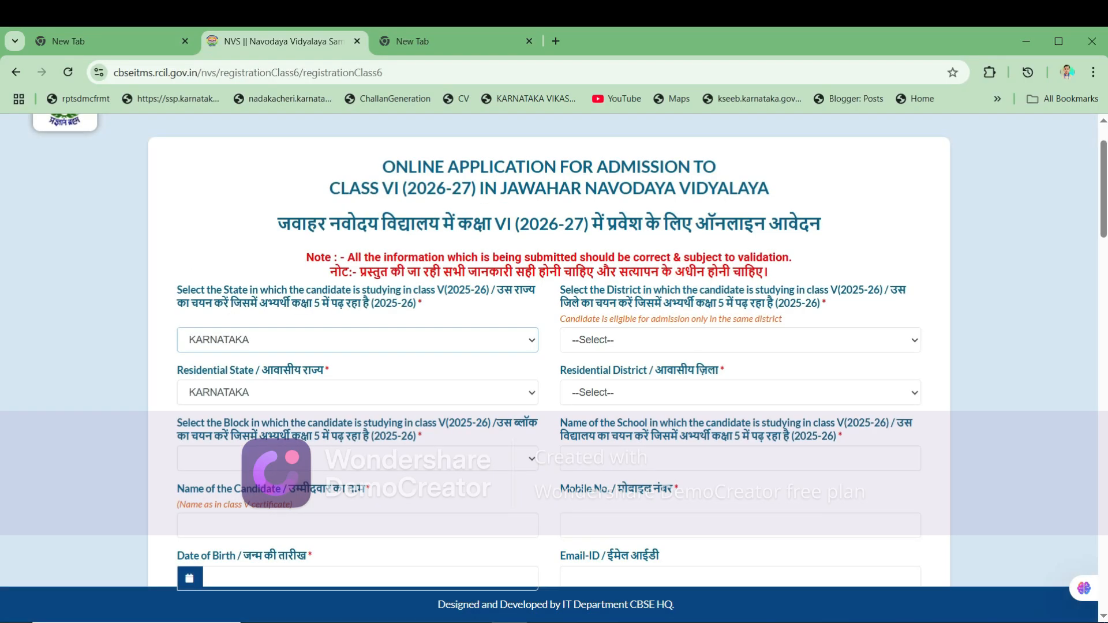
click(740, 340)
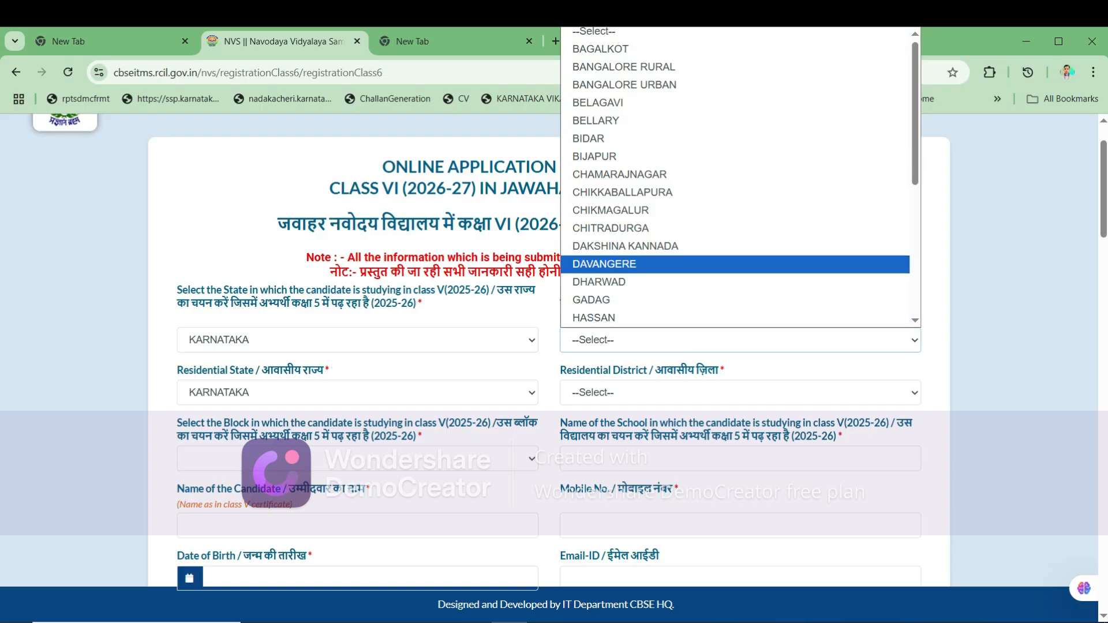
scroll(736, 231, down, 3)
key(h)
key(Down)
key(Return)
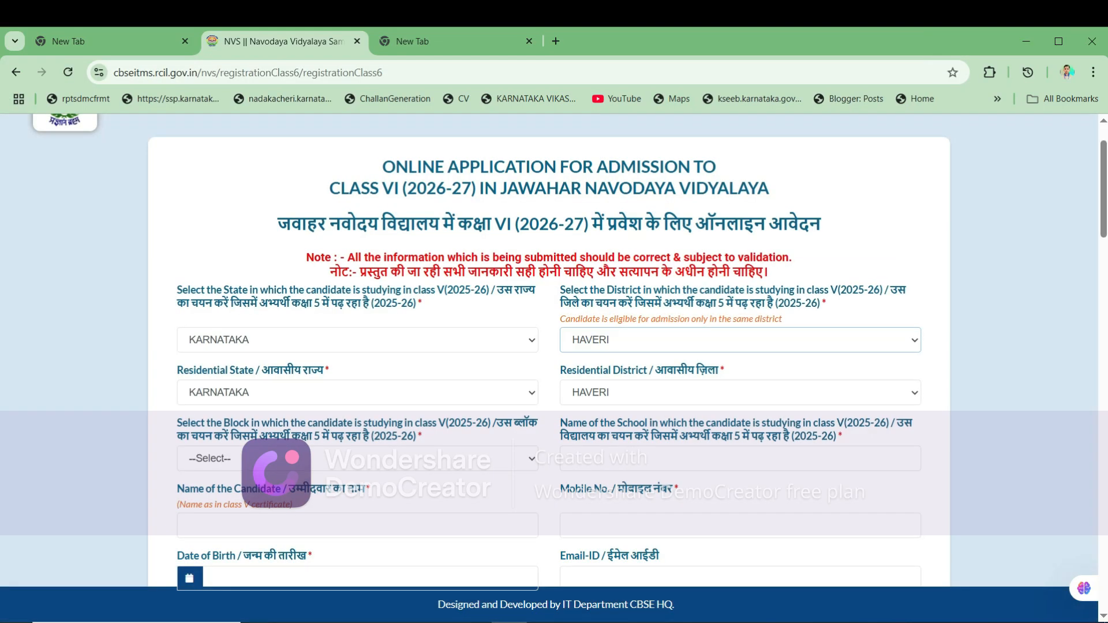
- Keep HAVERI as the residential district and choose SHIGGAON as the block
scroll(548, 346, down, 1)
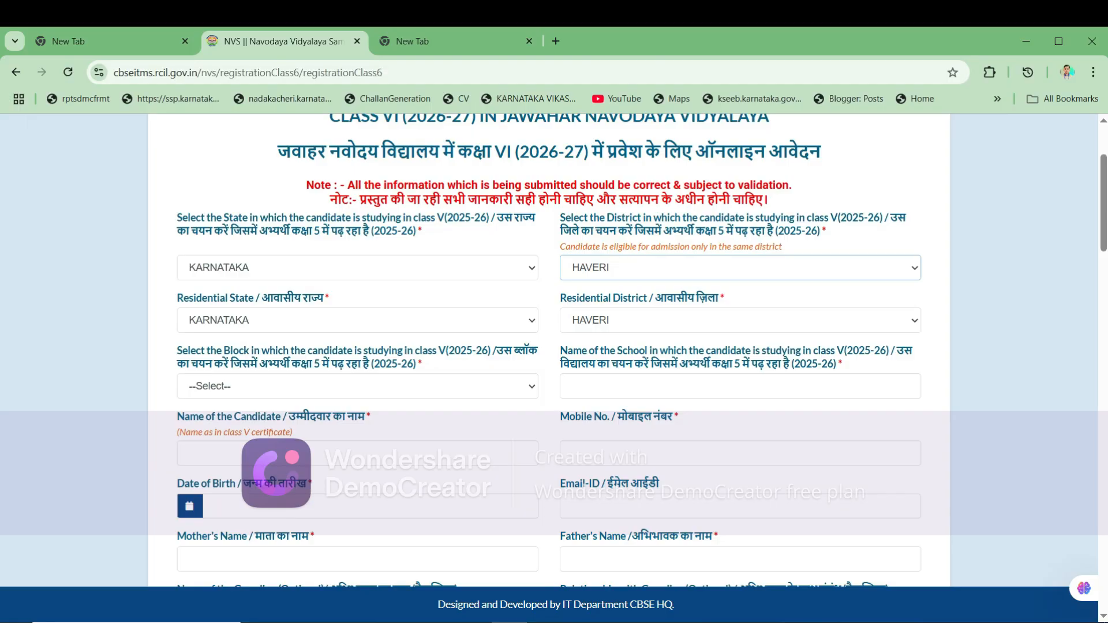
click(741, 320)
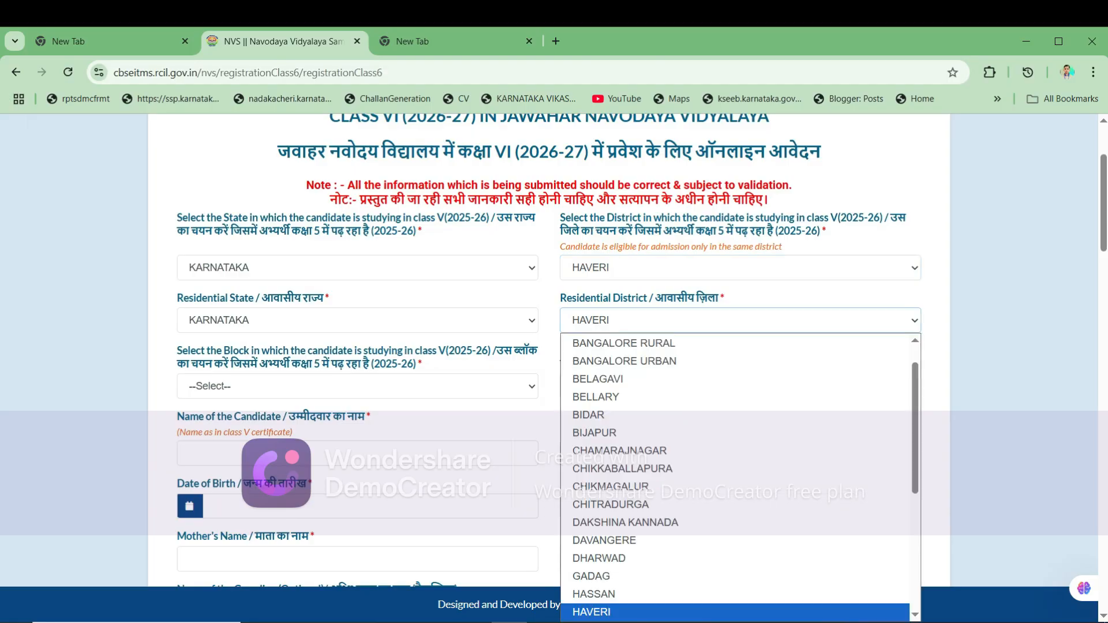
key(Return)
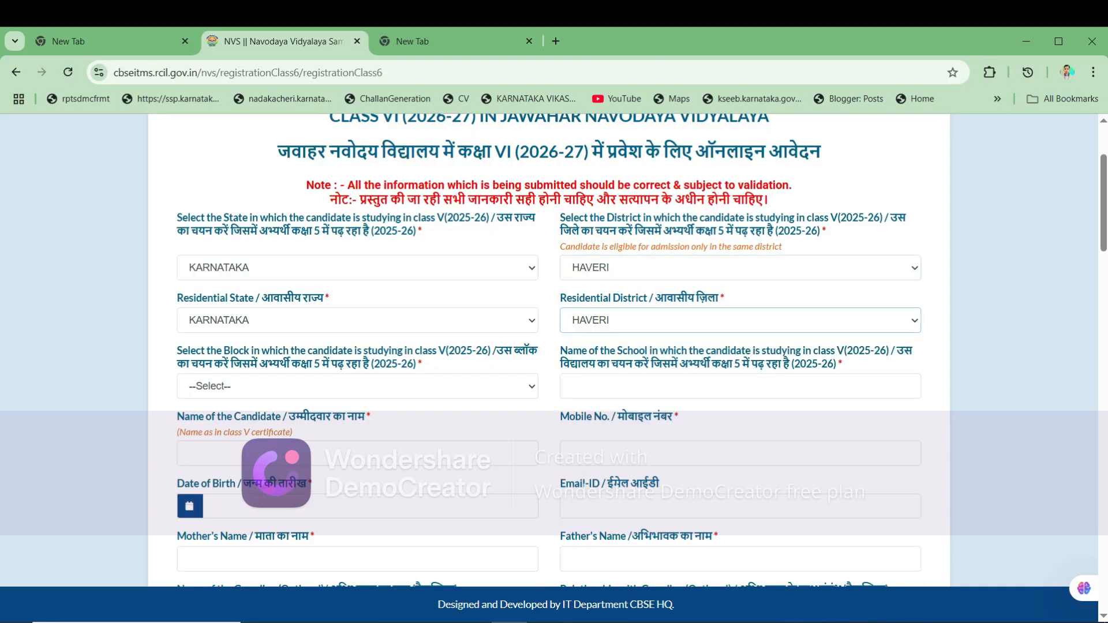
scroll(548, 346, down, 2)
key(alt+Down)
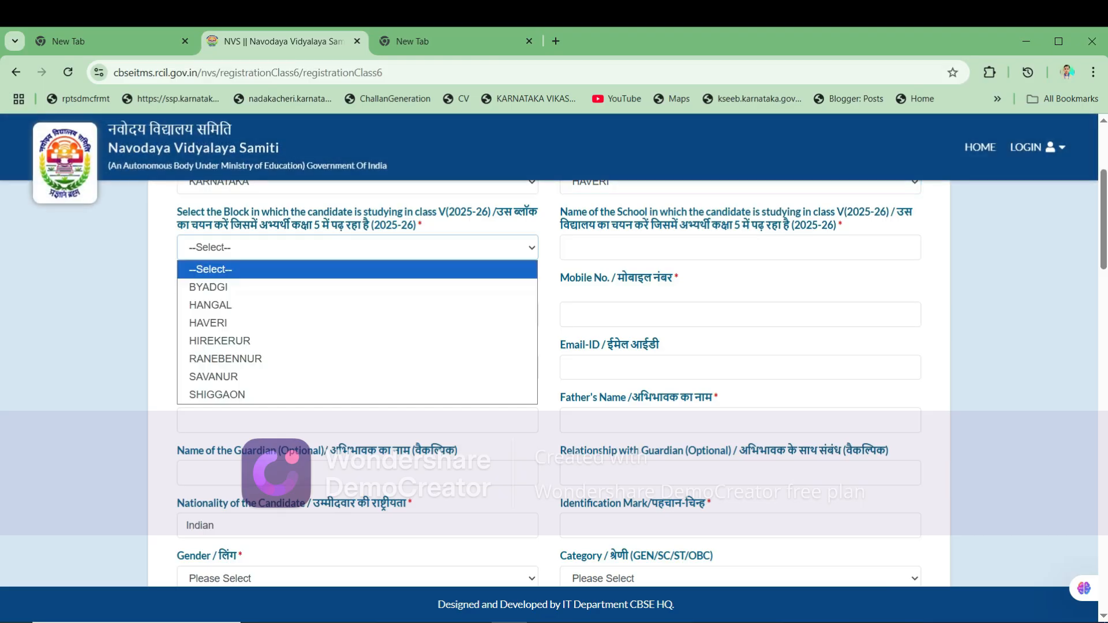
key(Down)
key(Down)
key(Down)
key(Down)
key(Down)
key(Down)
key(Down)
key(Return)
- Paste in the school's name and the candidate's name, and fill in the mobile number
scroll(548, 347, up, 2)
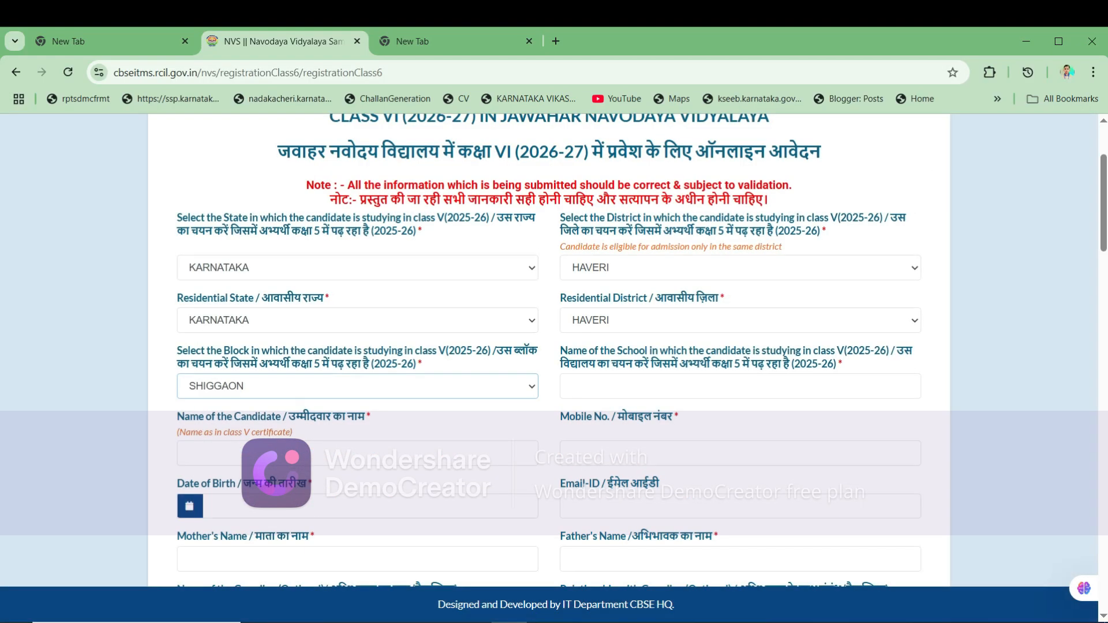
drag(179, 364, 687, 351)
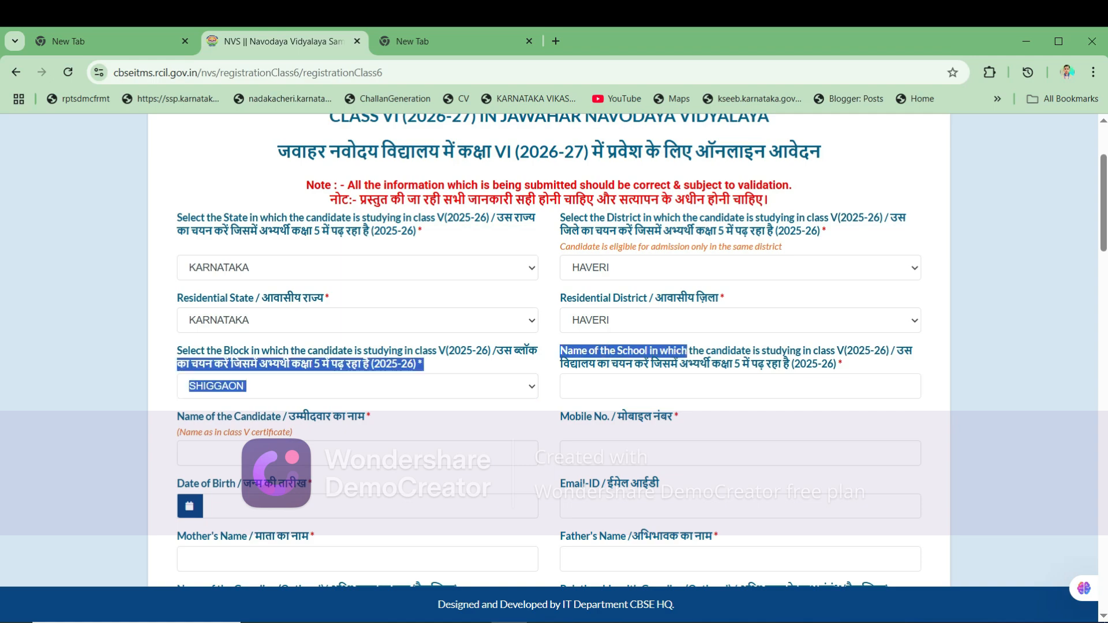
click(687, 351)
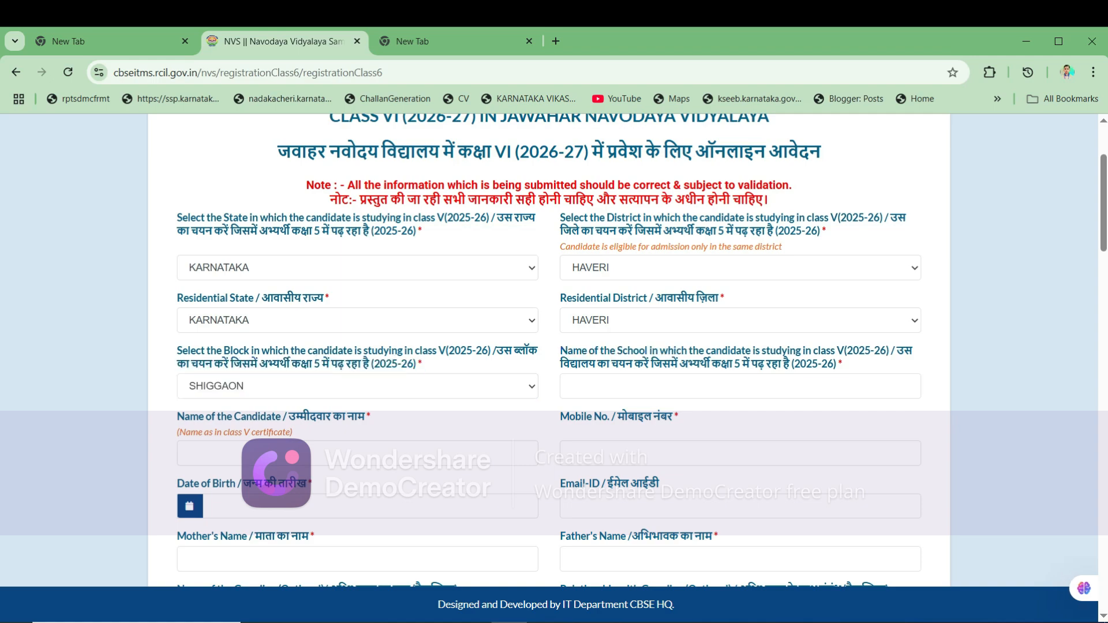
click(664, 386)
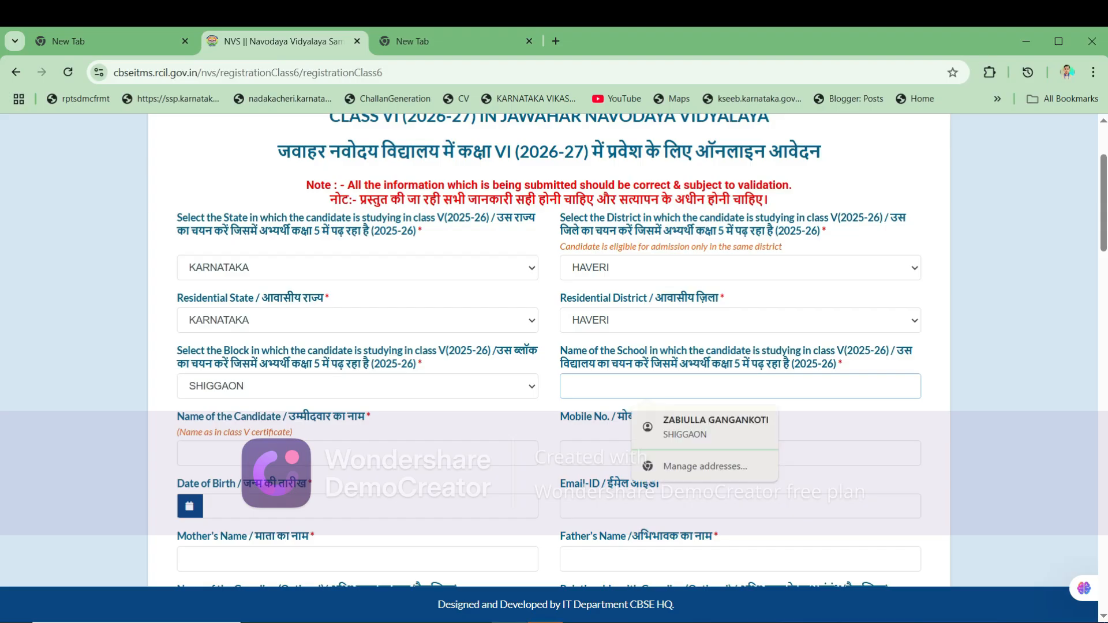
text(GOVT URDU PRIMARY SCHOOL CHANDAPUR TQ SHIGGAON)
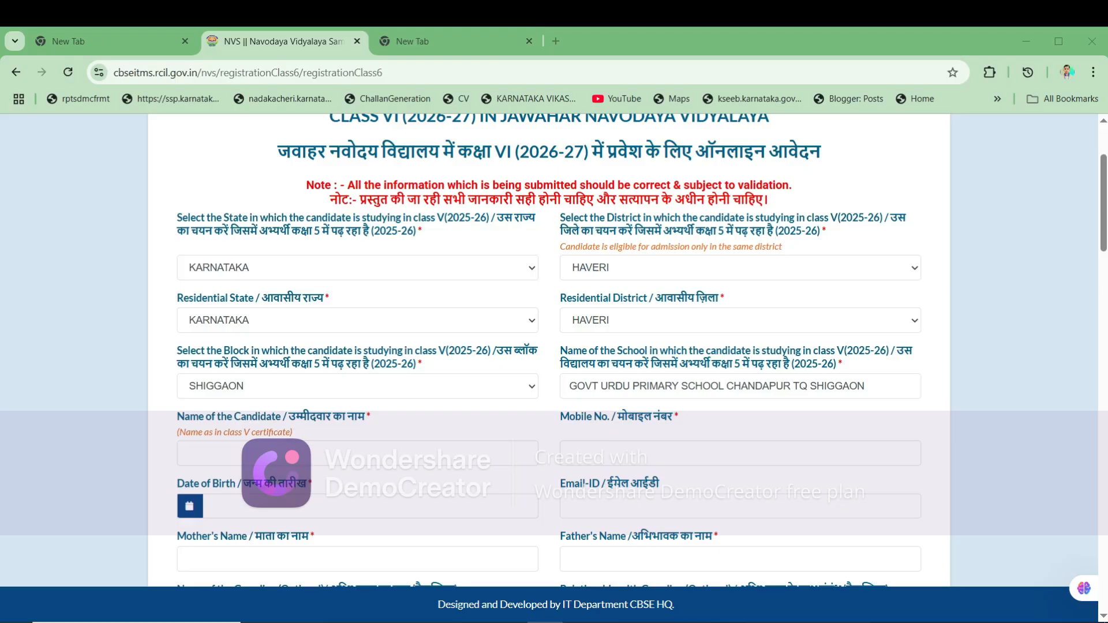
drag(560, 416, 668, 416)
click(602, 453)
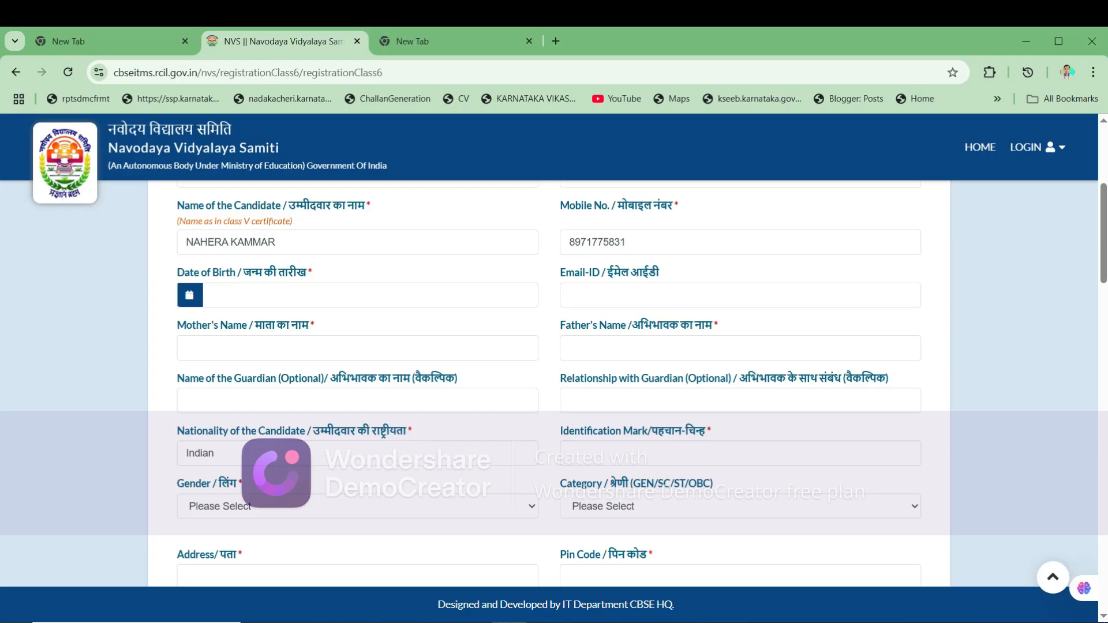
drag(176, 272, 313, 273)
click(305, 289)
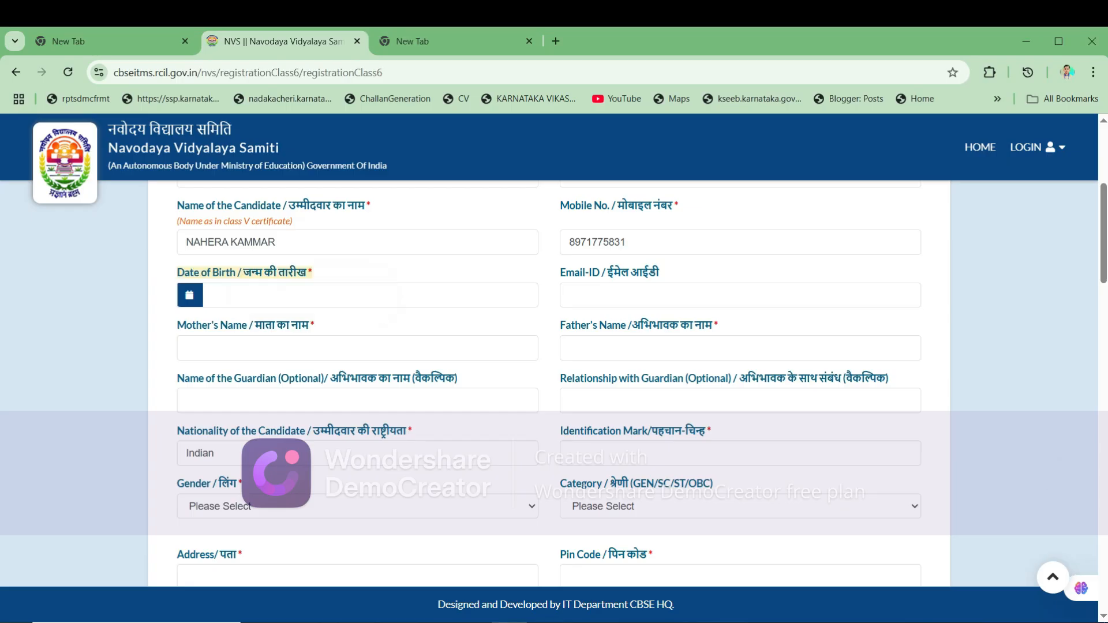
click(305, 293)
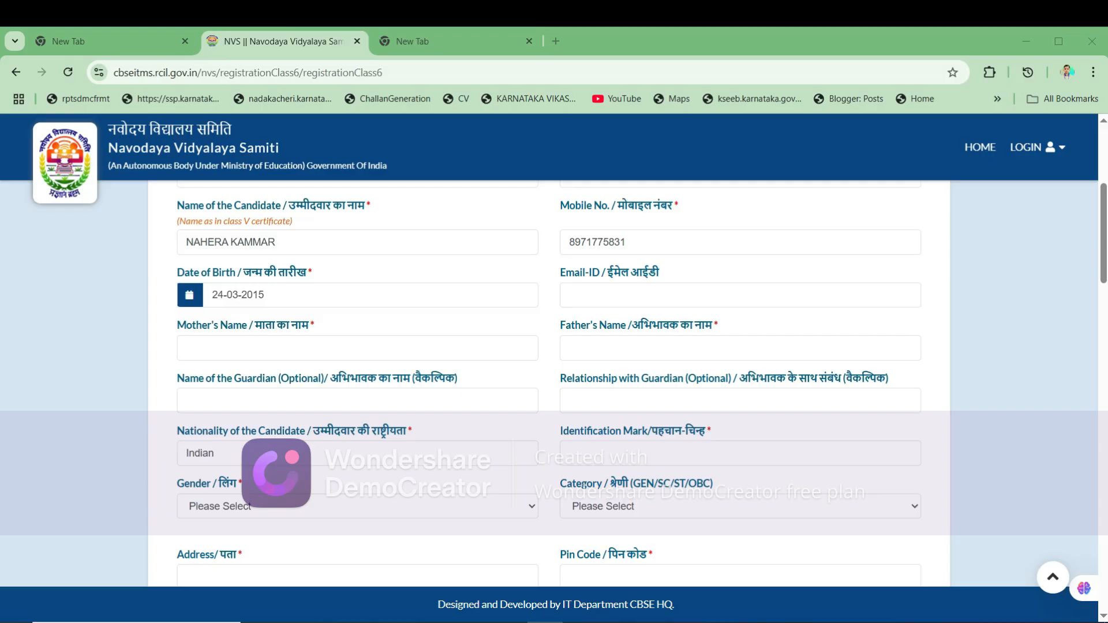
click(187, 348)
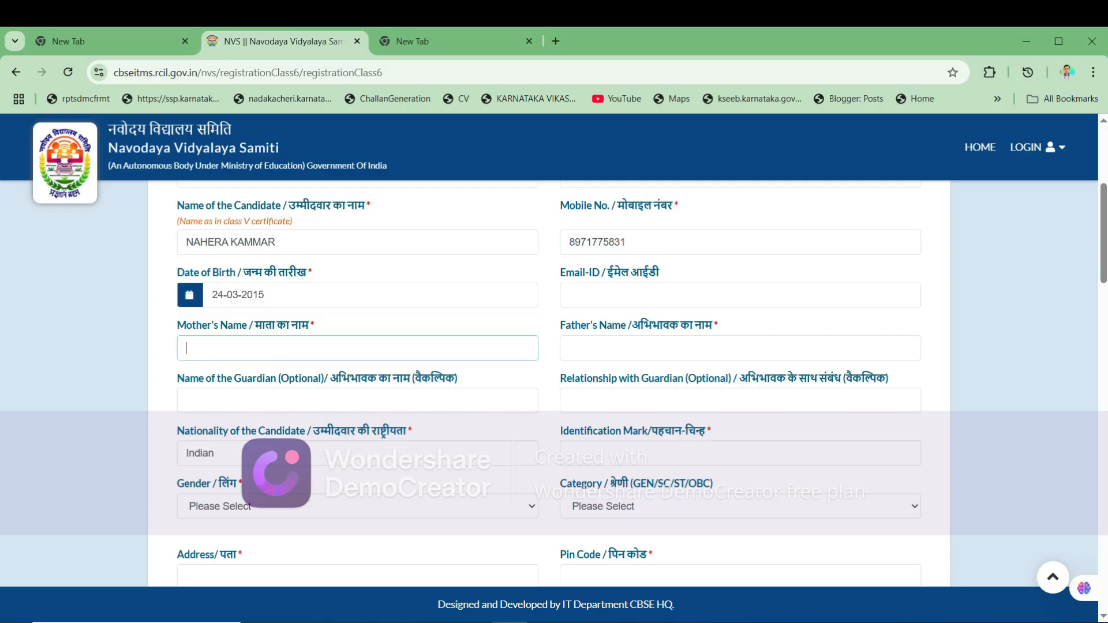
click(569, 348)
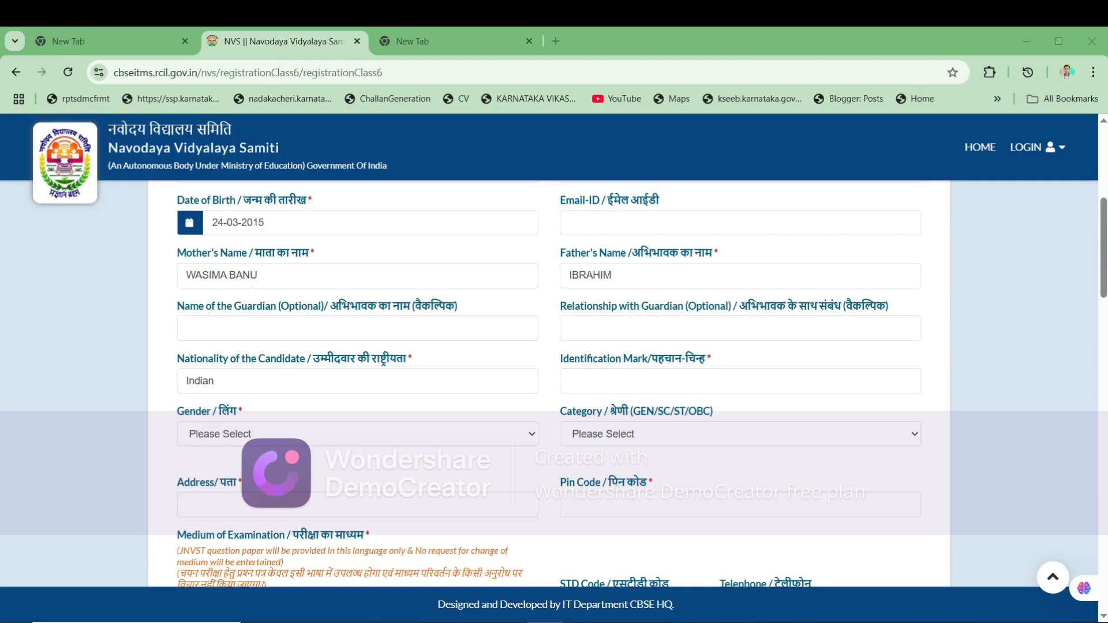
- Enter NILL as the identification mark
scroll(554, 375, down, 1)
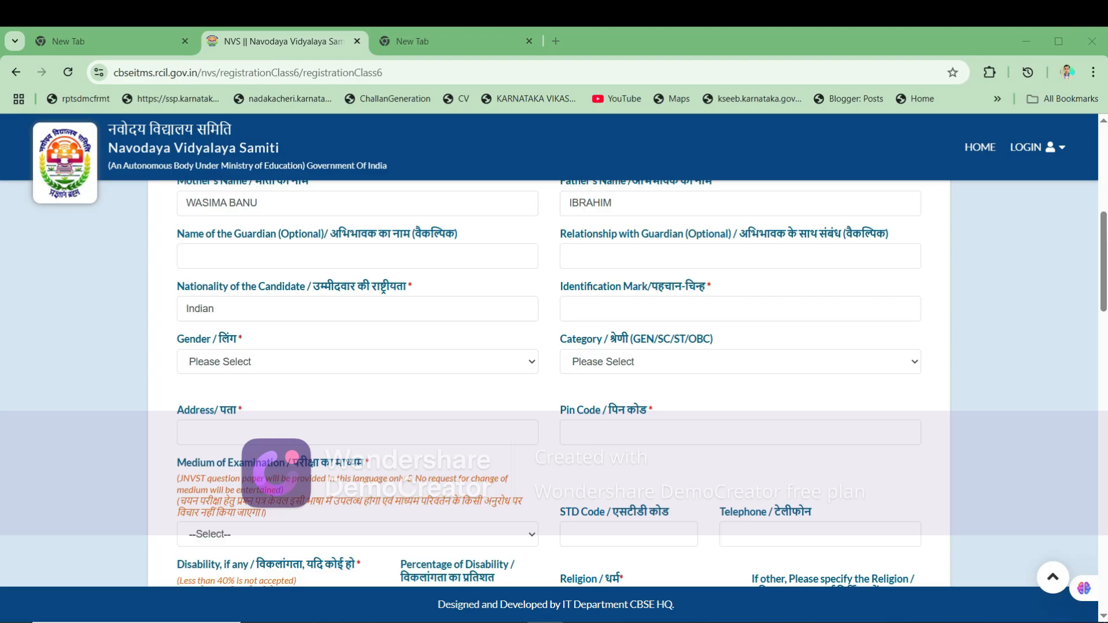
drag(560, 286, 721, 292)
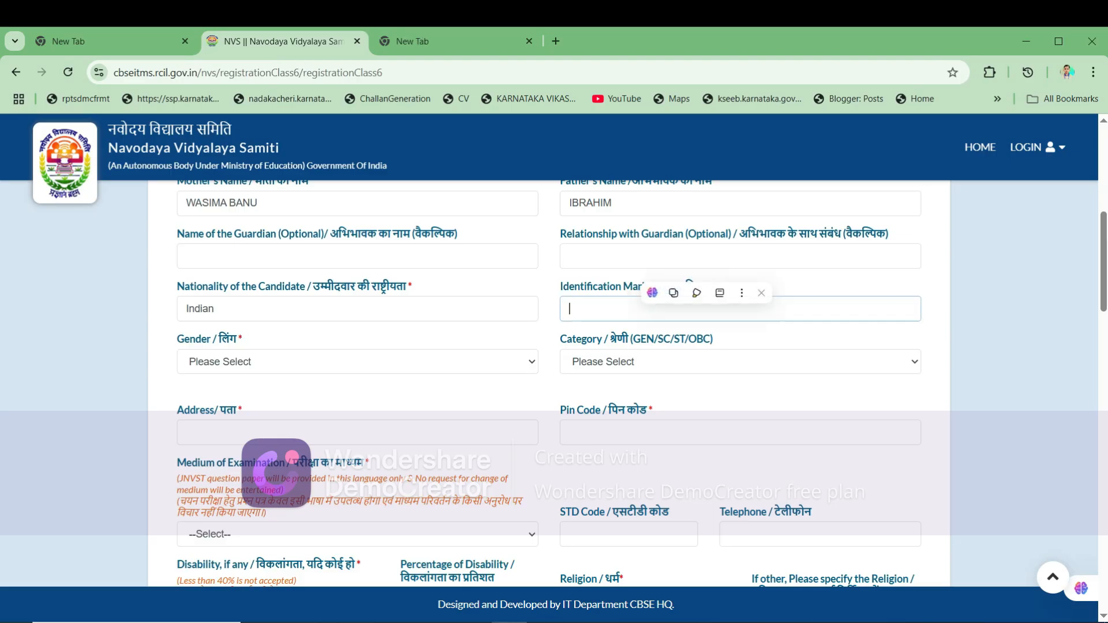
text(NIL)
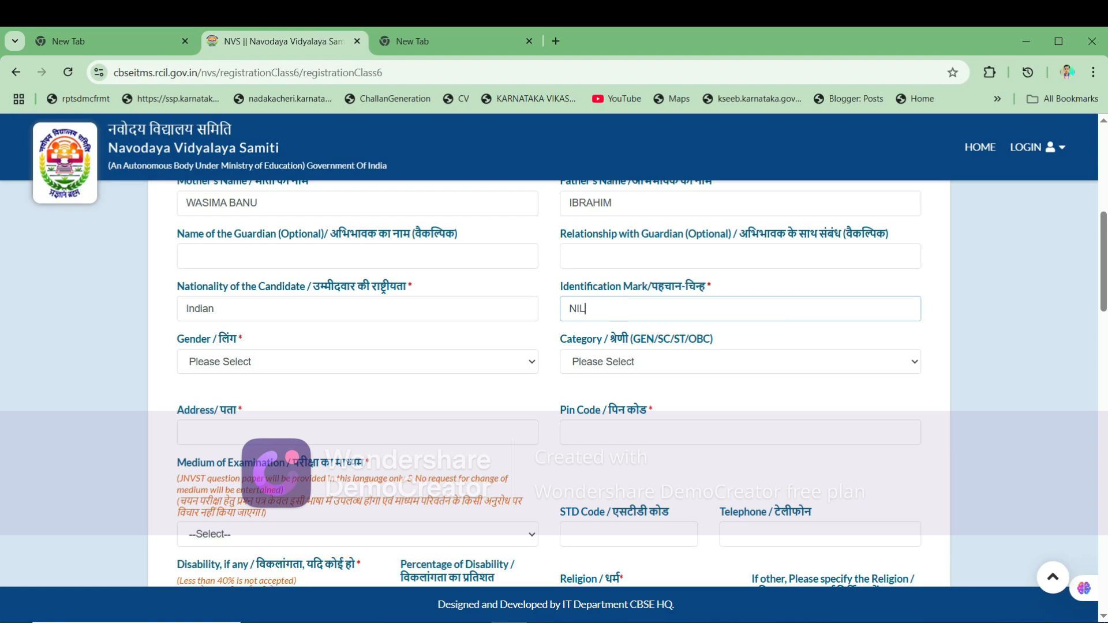
text(L)
scroll(554, 381, down, 1)
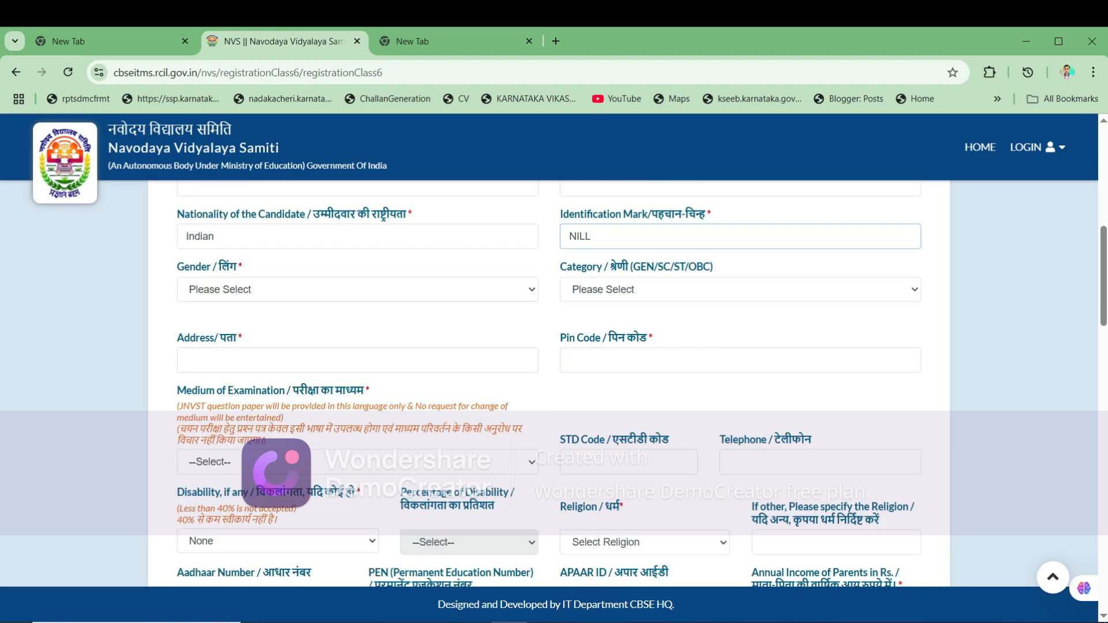
- Set the gender to Female and the category to OBC
click(358, 289)
click(222, 344)
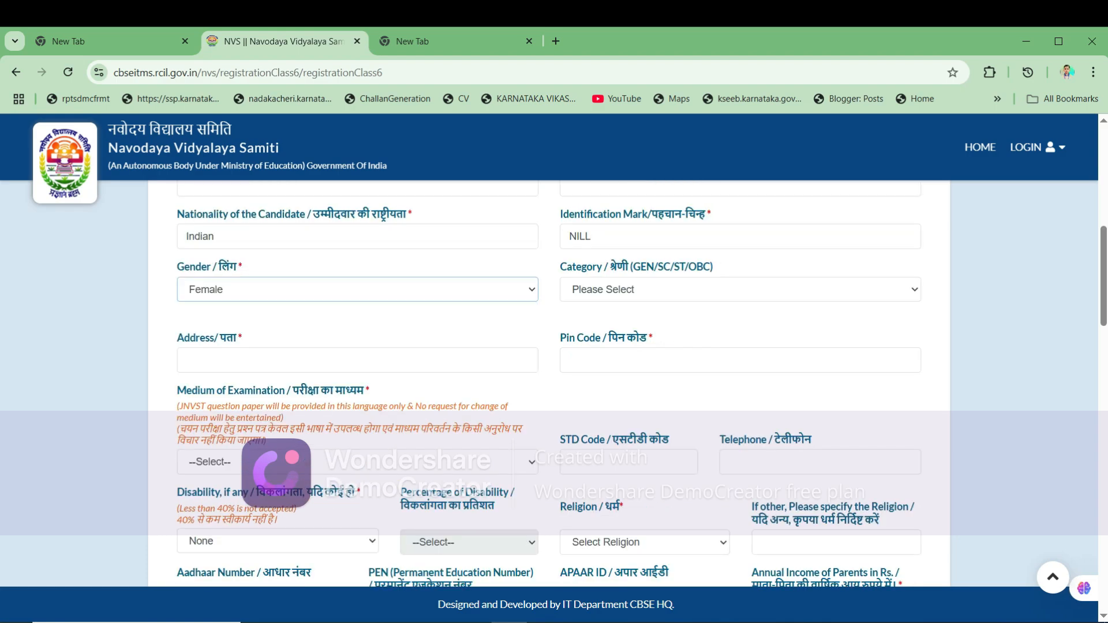
click(740, 289)
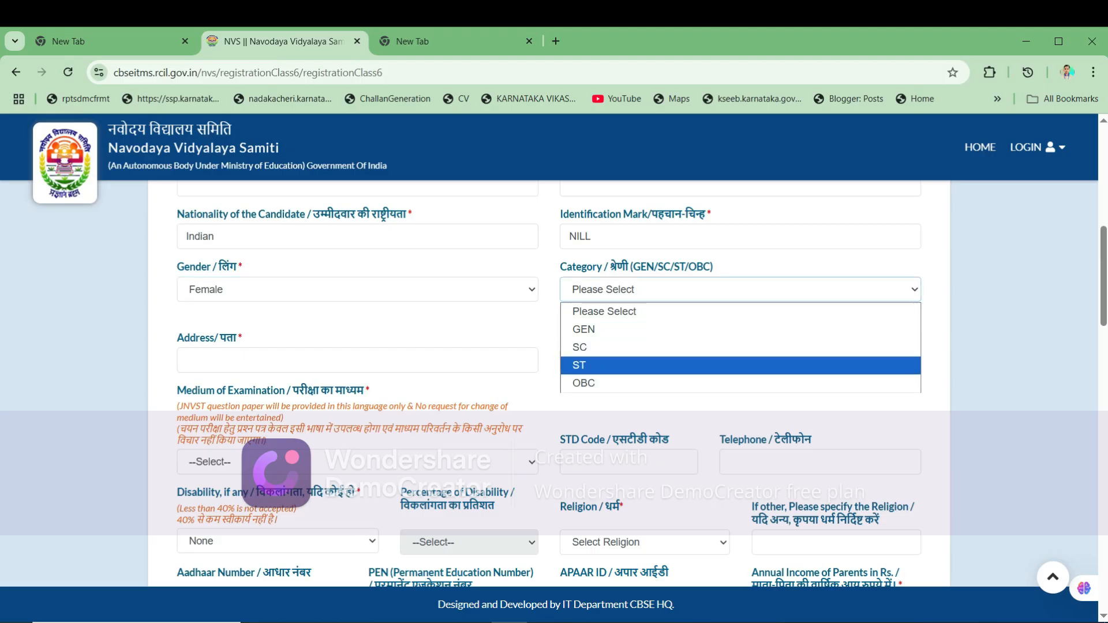
click(583, 383)
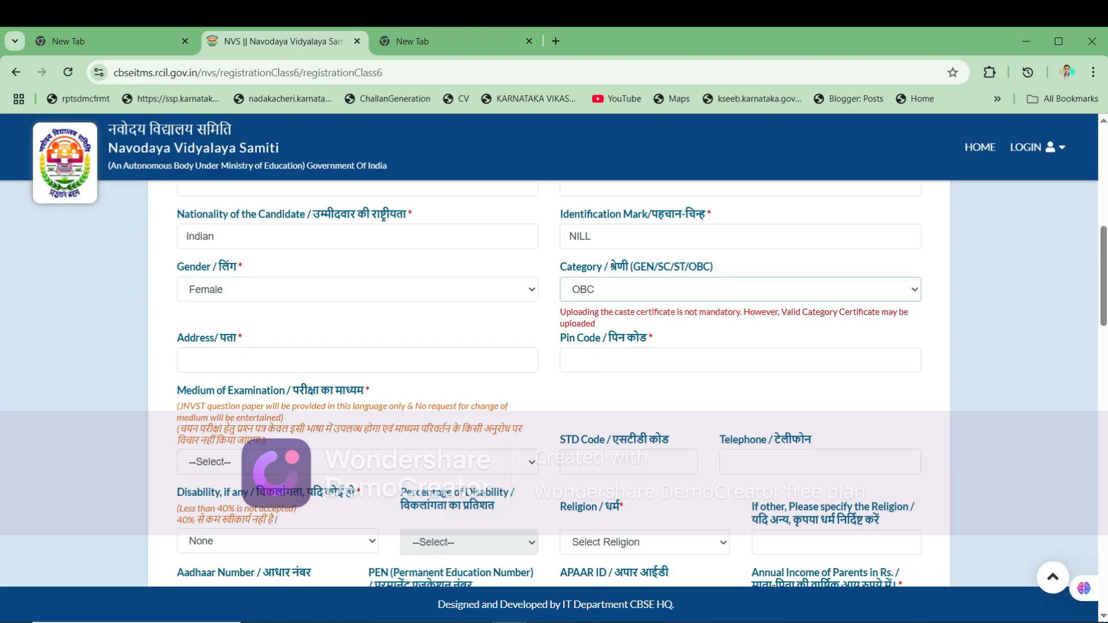
- Fill in the address and the pin code
scroll(583, 383, down, 1)
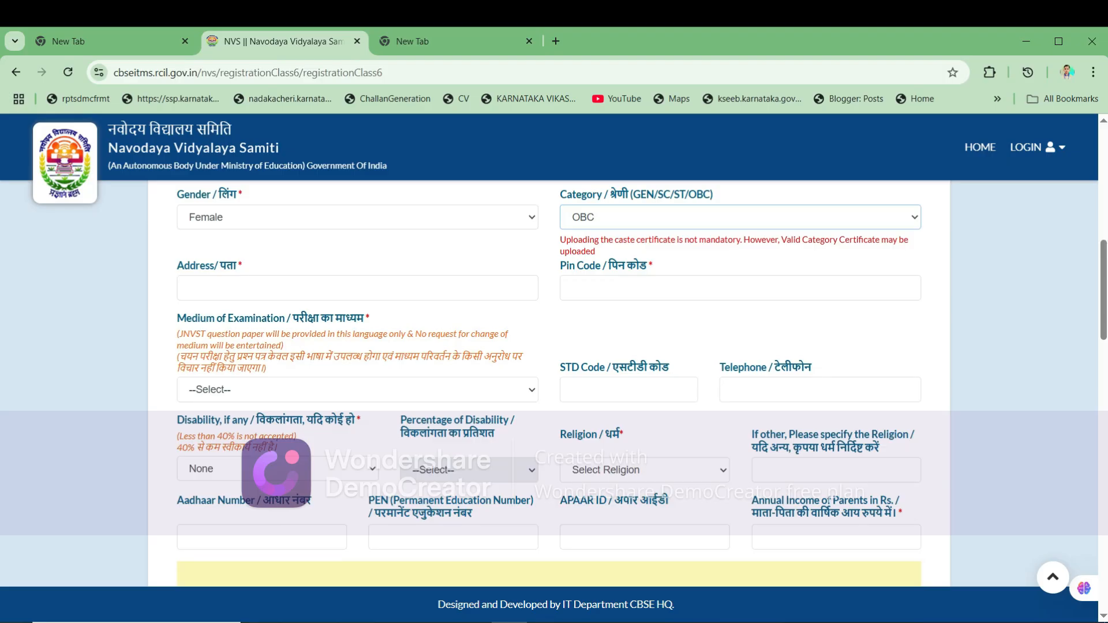
click(358, 288)
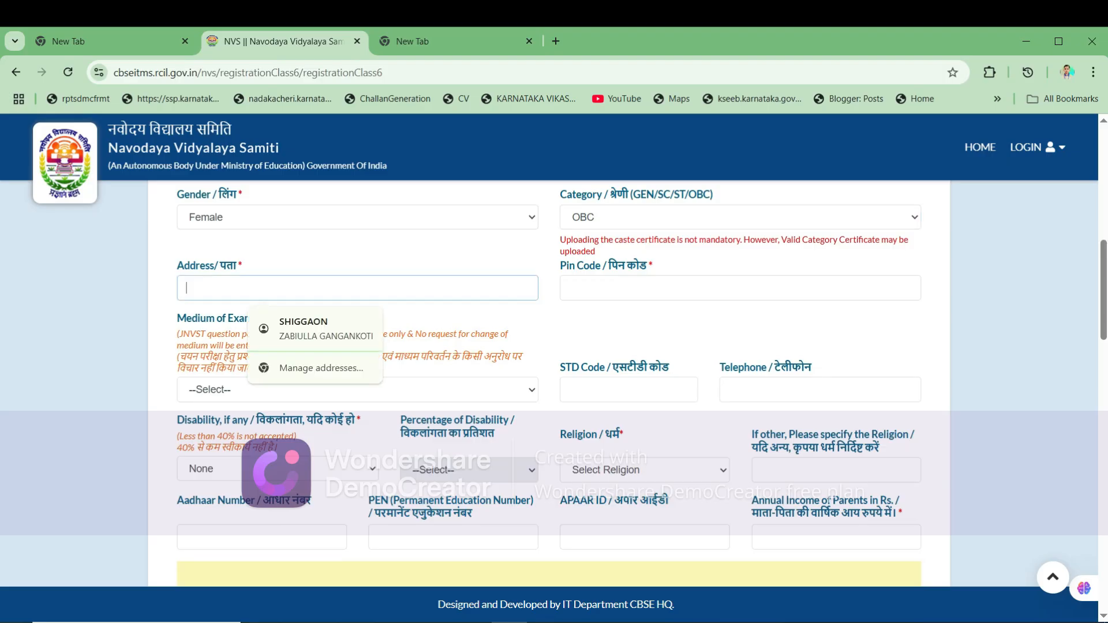
click(740, 288)
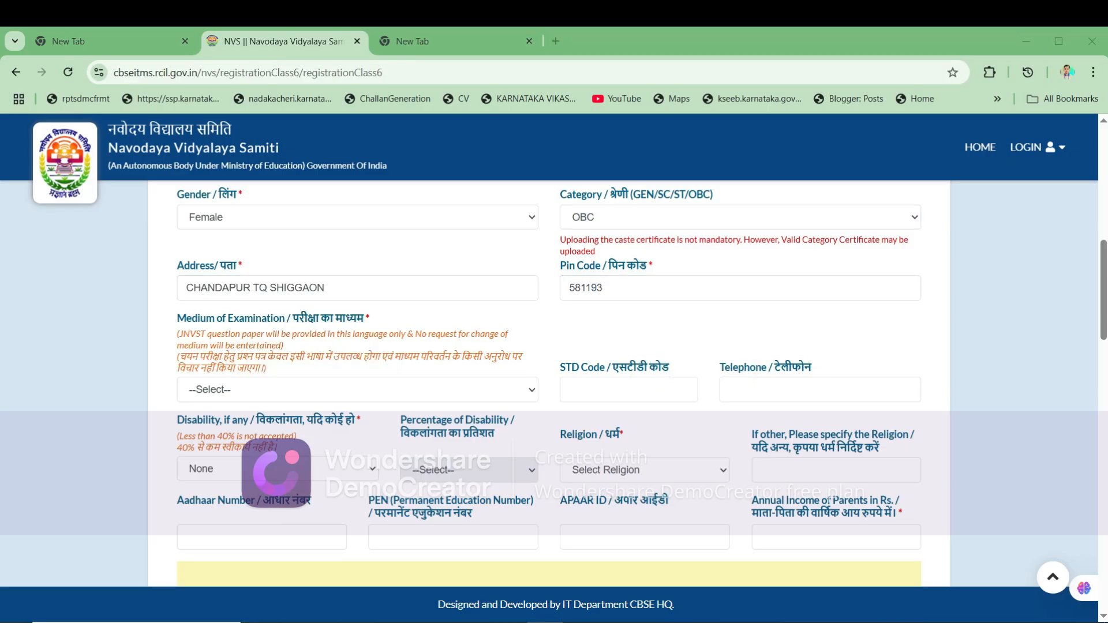
scroll(548, 380, down, 1)
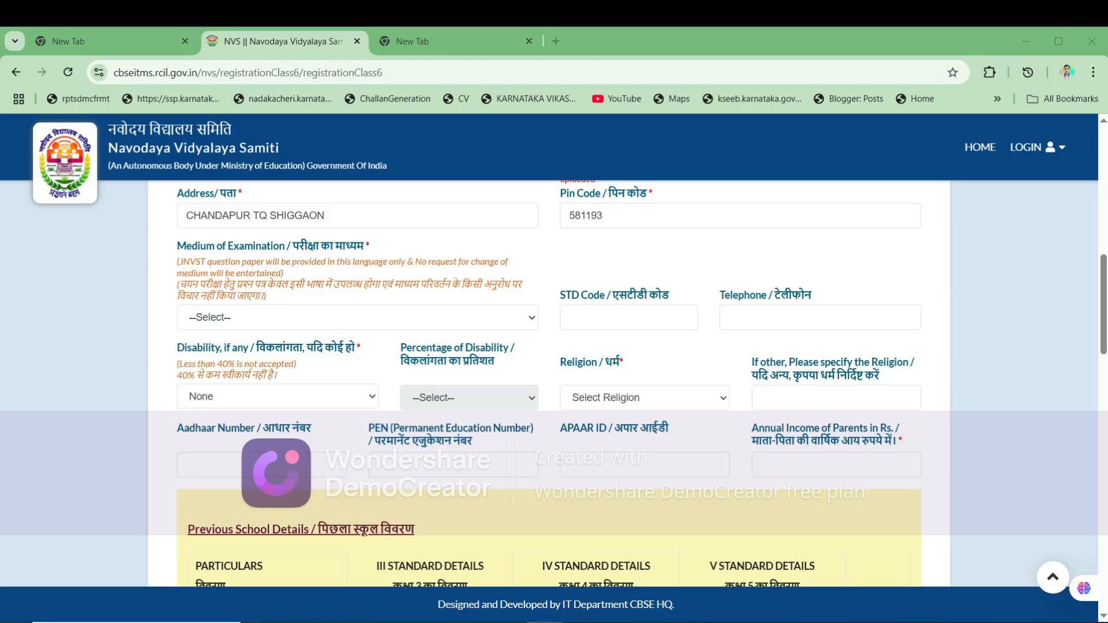
drag(177, 246, 522, 284)
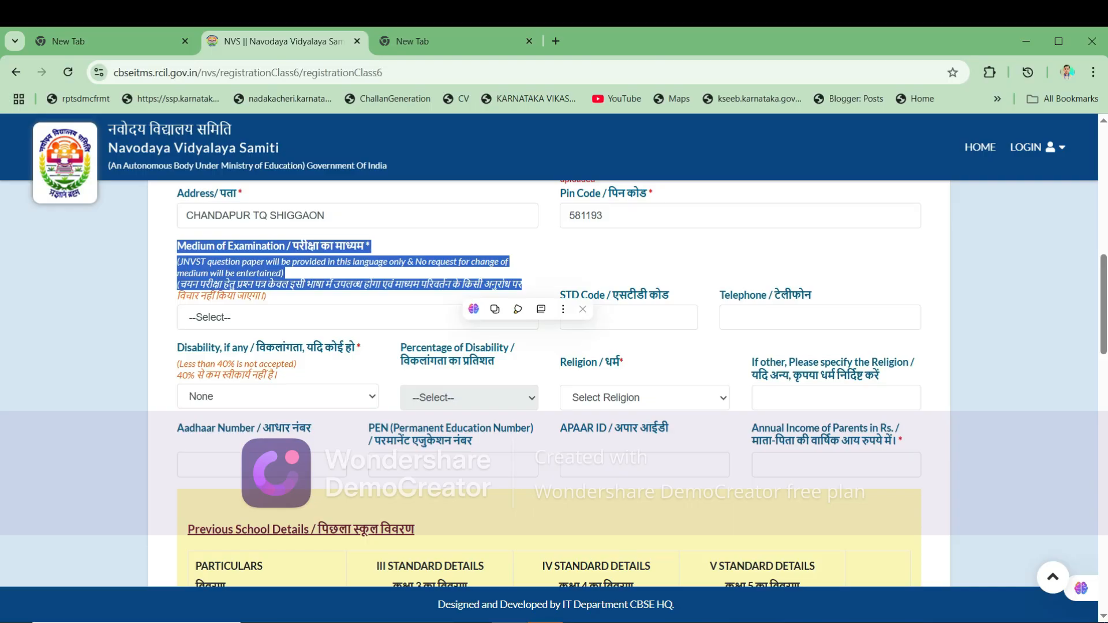
- Choose URDU as the medium of examination
click(358, 317)
key(Down)
key(Down)
key(Down)
key(Down)
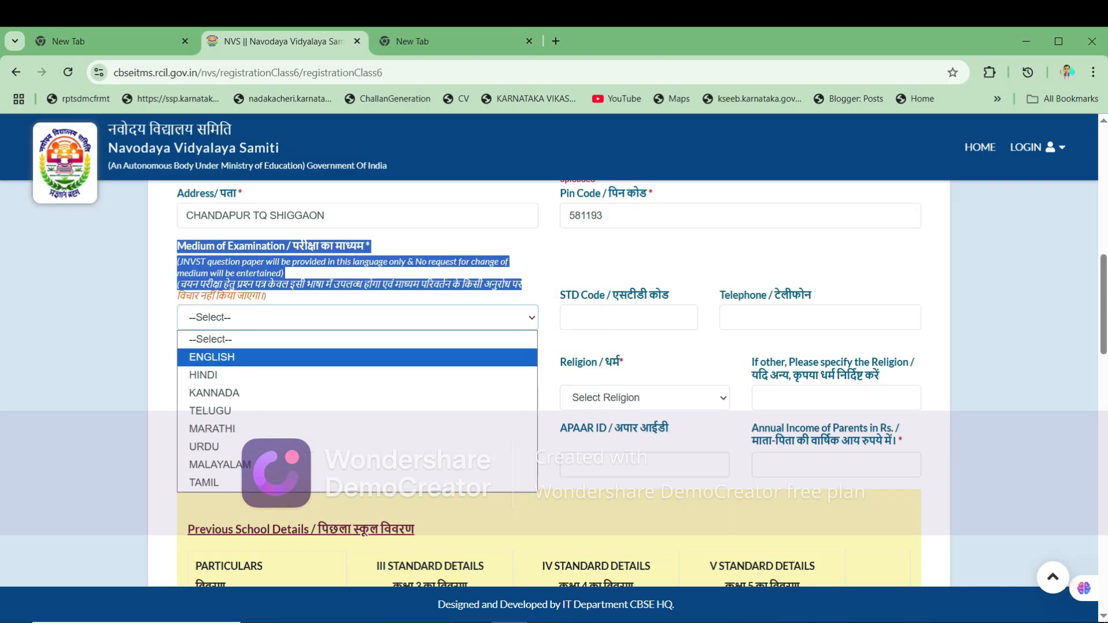
key(Down)
key(Down)
key(Down)
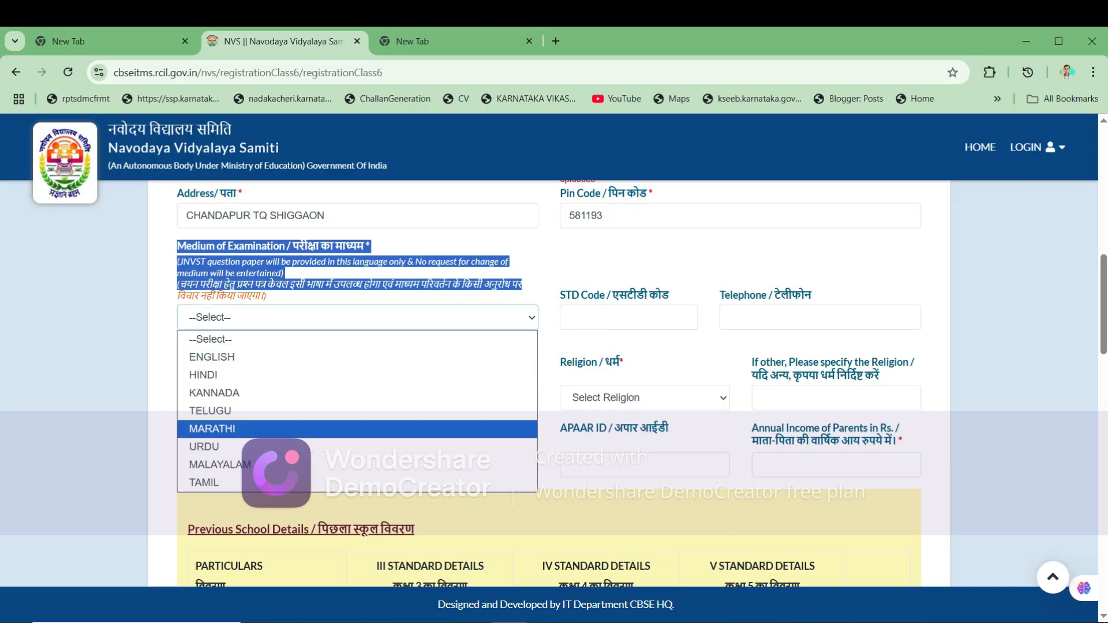
key(Up)
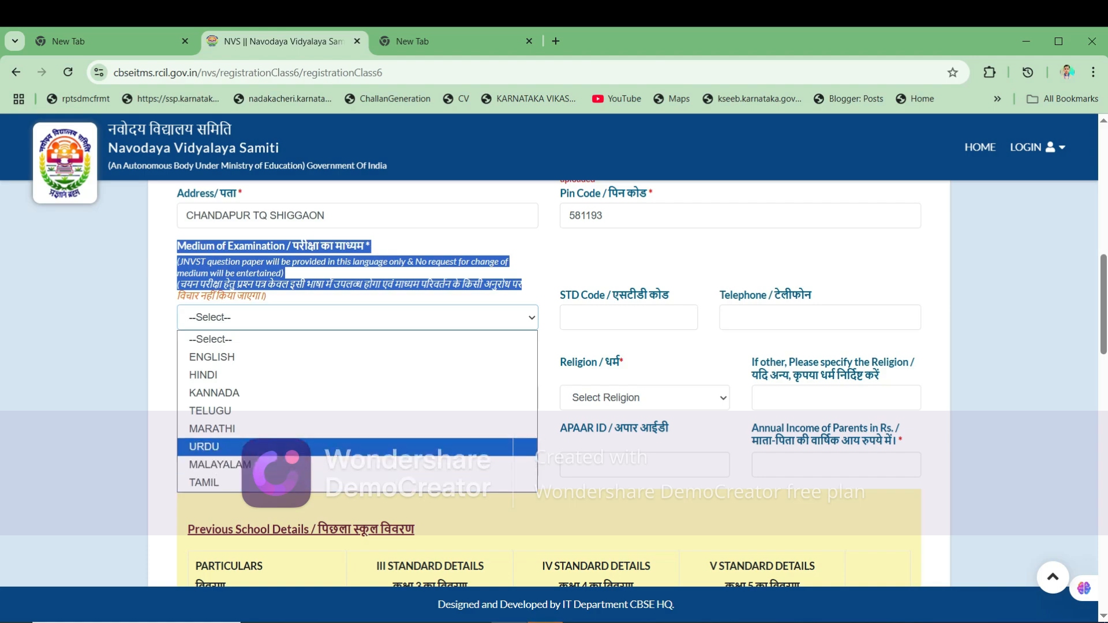
key(Return)
click(570, 317)
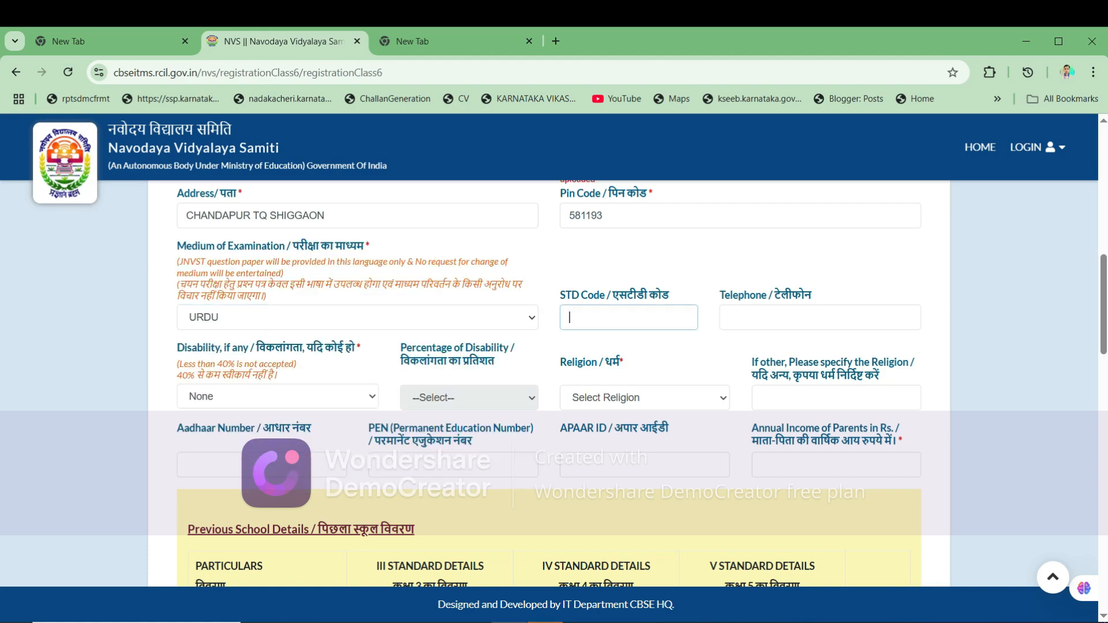
- Keep None as the disability answer
drag(176, 347, 277, 376)
click(214, 396)
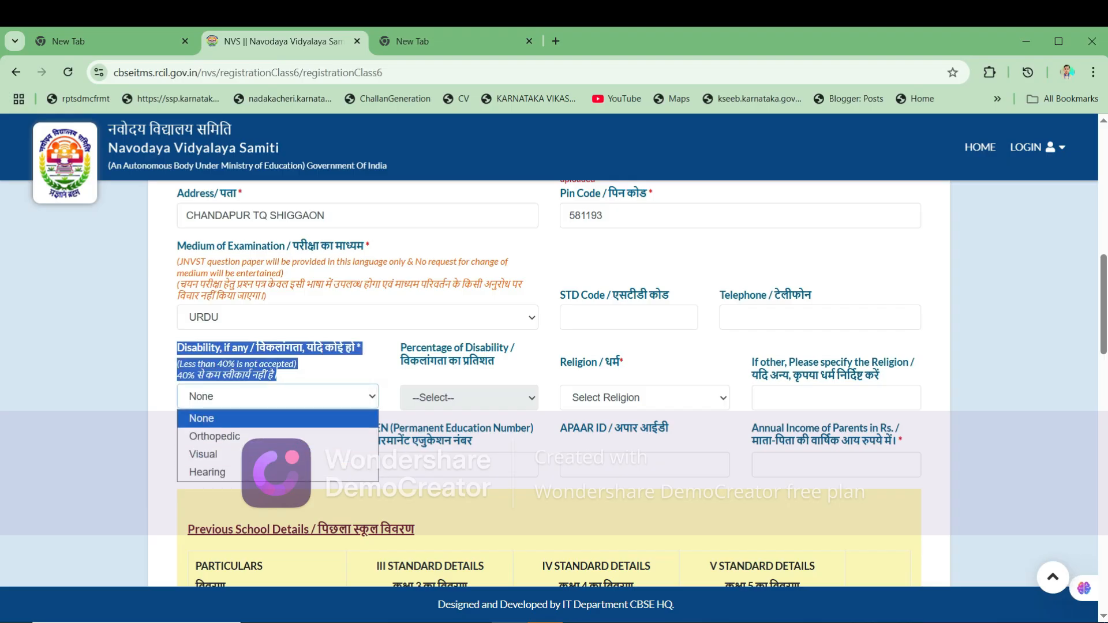
click(214, 418)
scroll(548, 383, down, 1)
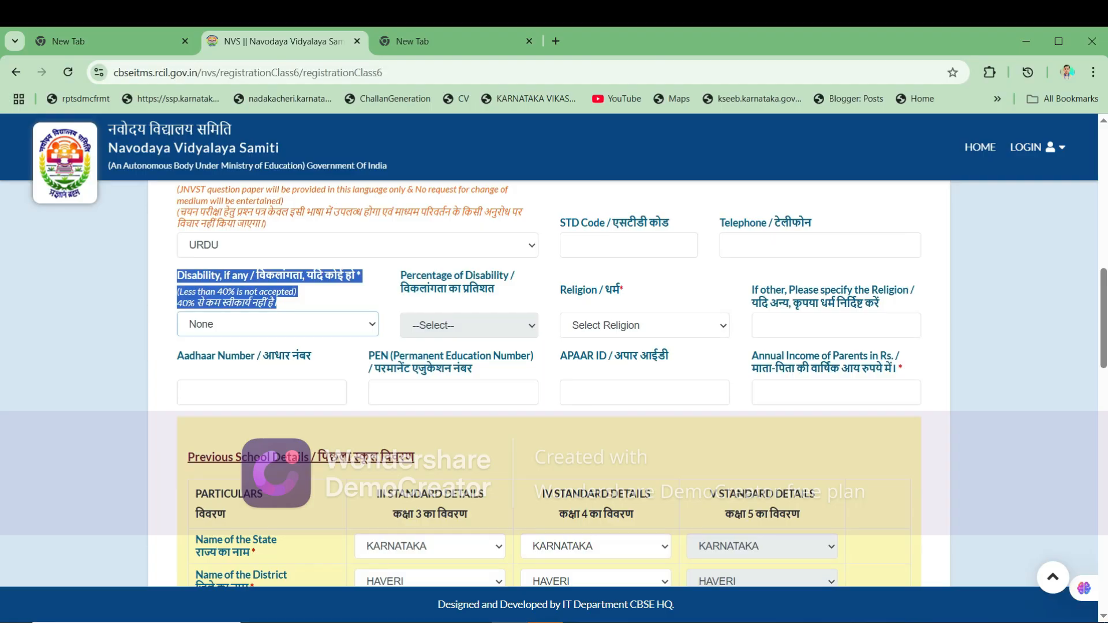
- Set the religion to Islam and paste in the candidate's Aadhaar number
drag(559, 291, 624, 290)
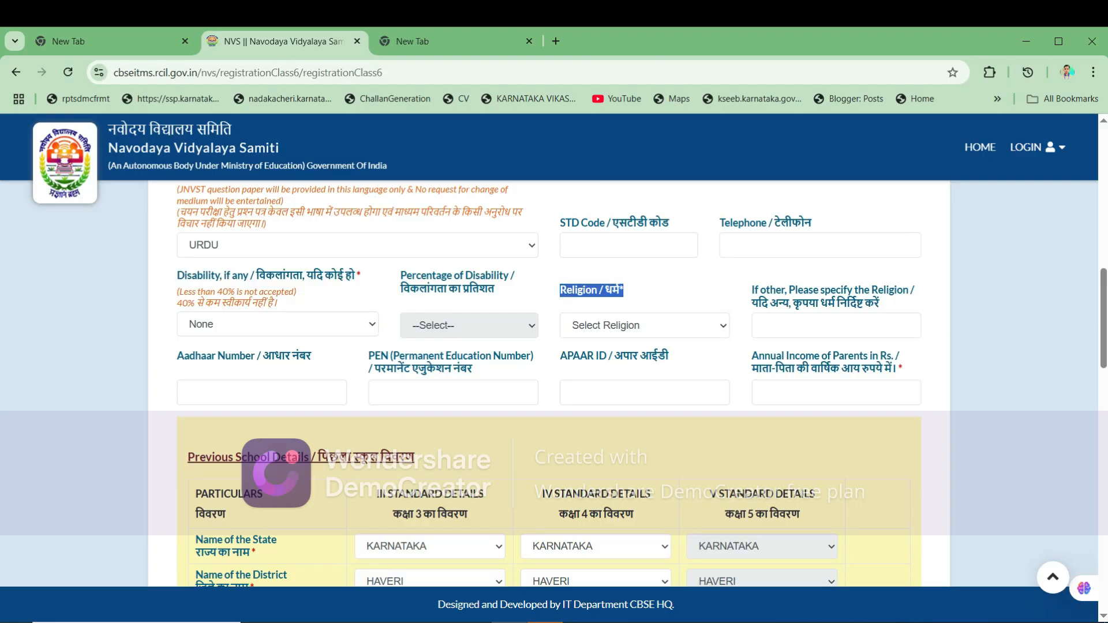
click(645, 326)
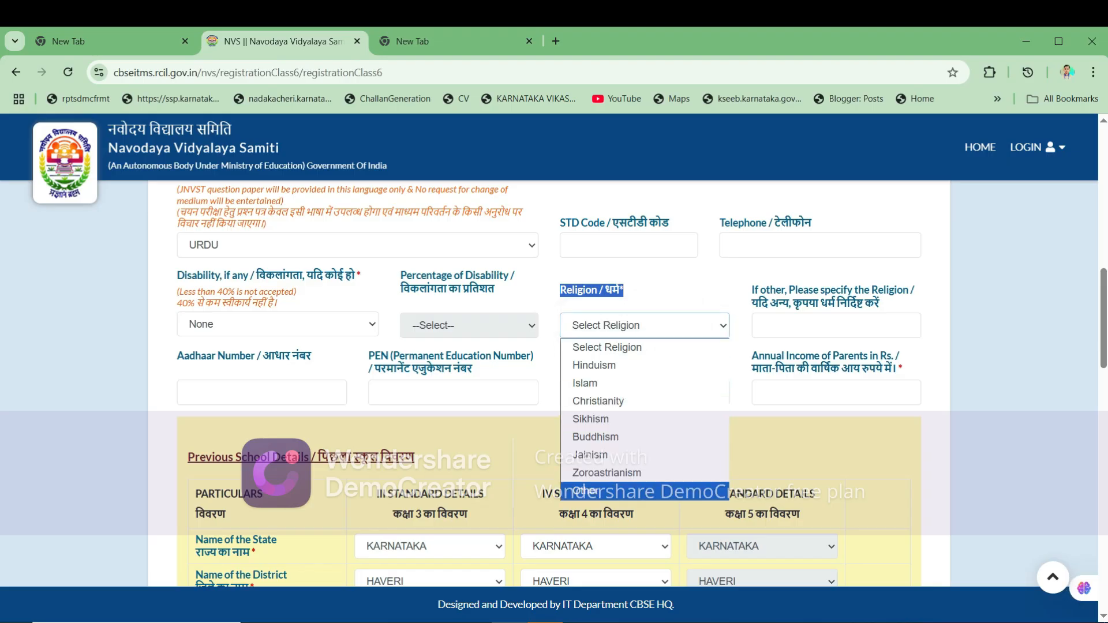
click(645, 383)
scroll(645, 347, down, 1)
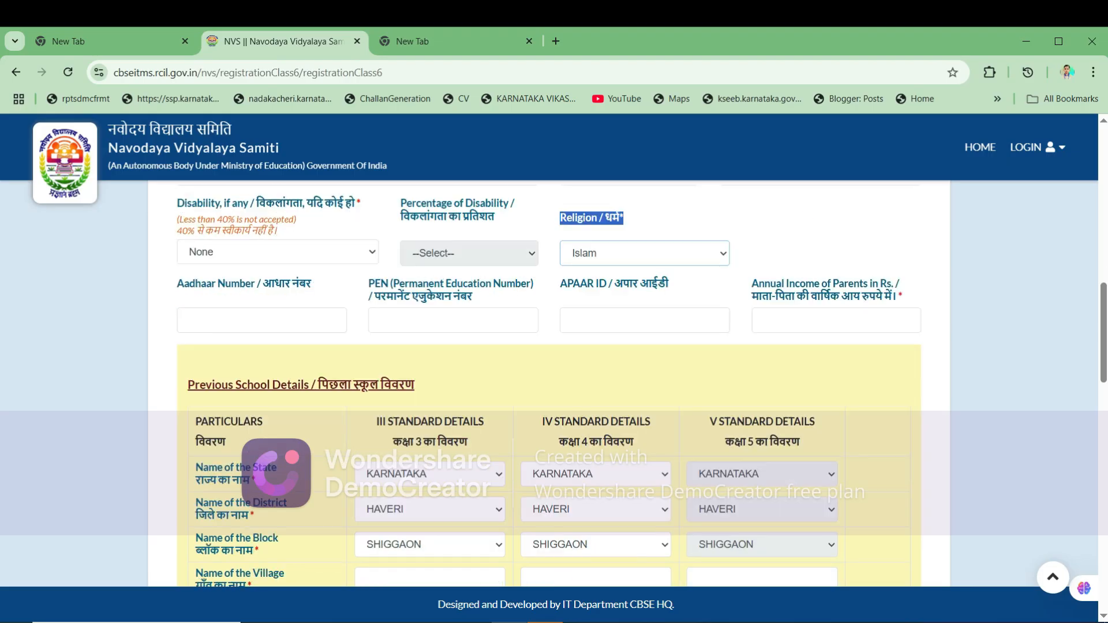
click(261, 320)
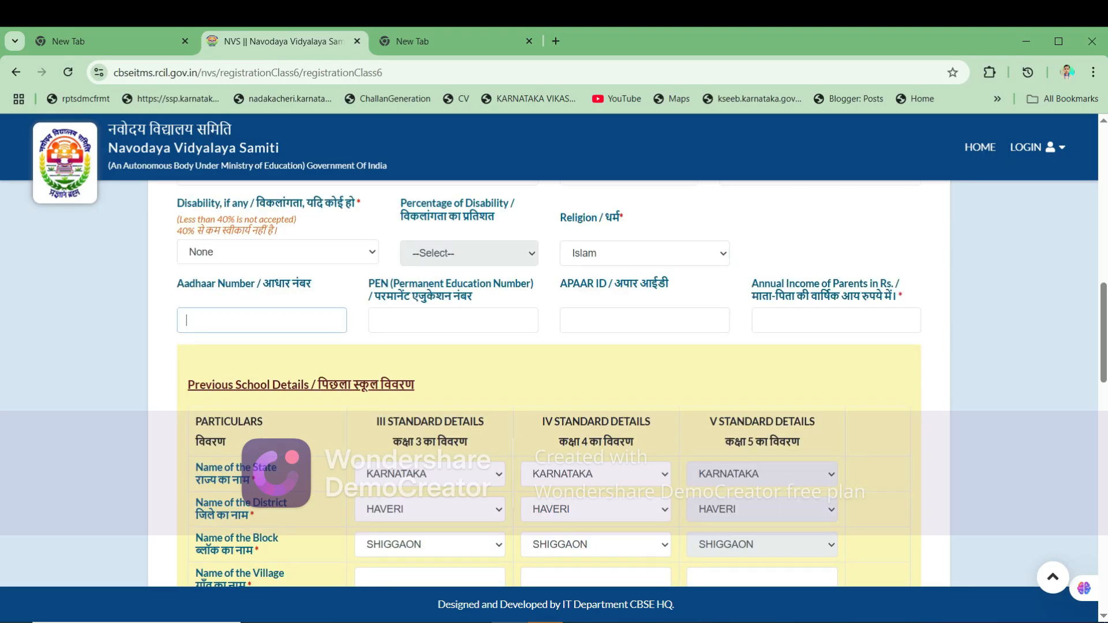
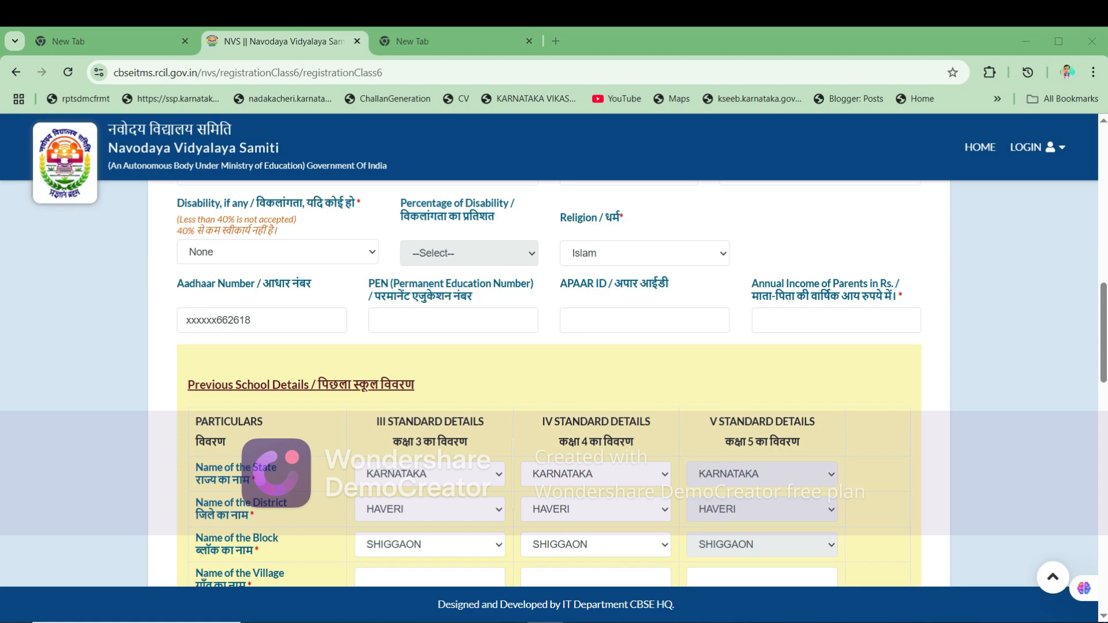
- Fill in the PEN, leave APAAR ID empty, and enter annual parental income 18000
drag(369, 283, 472, 297)
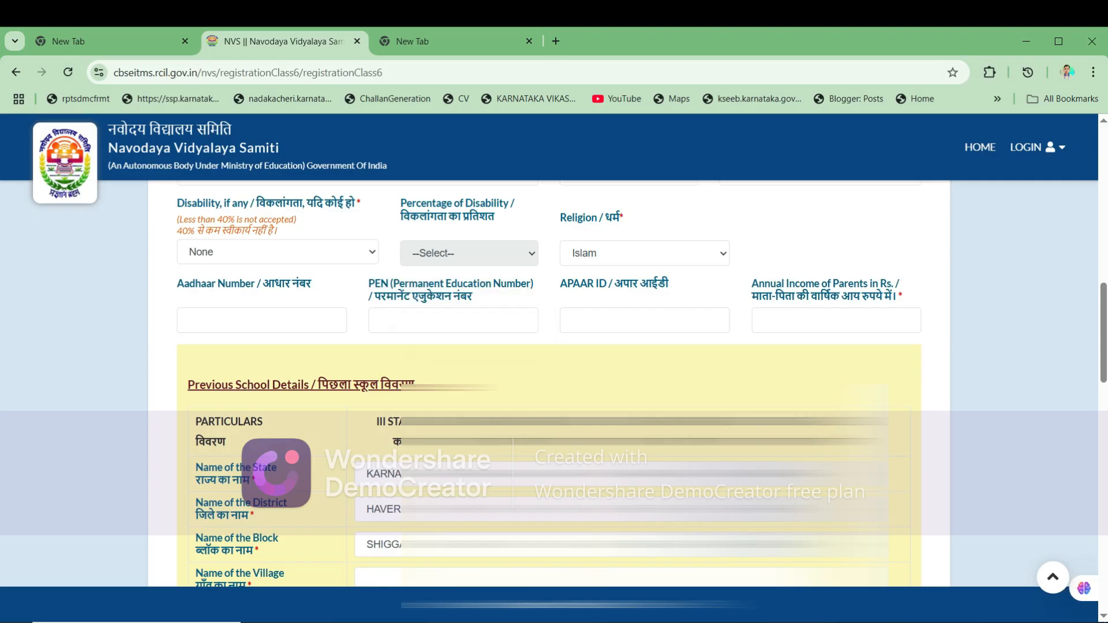
drag(559, 283, 669, 284)
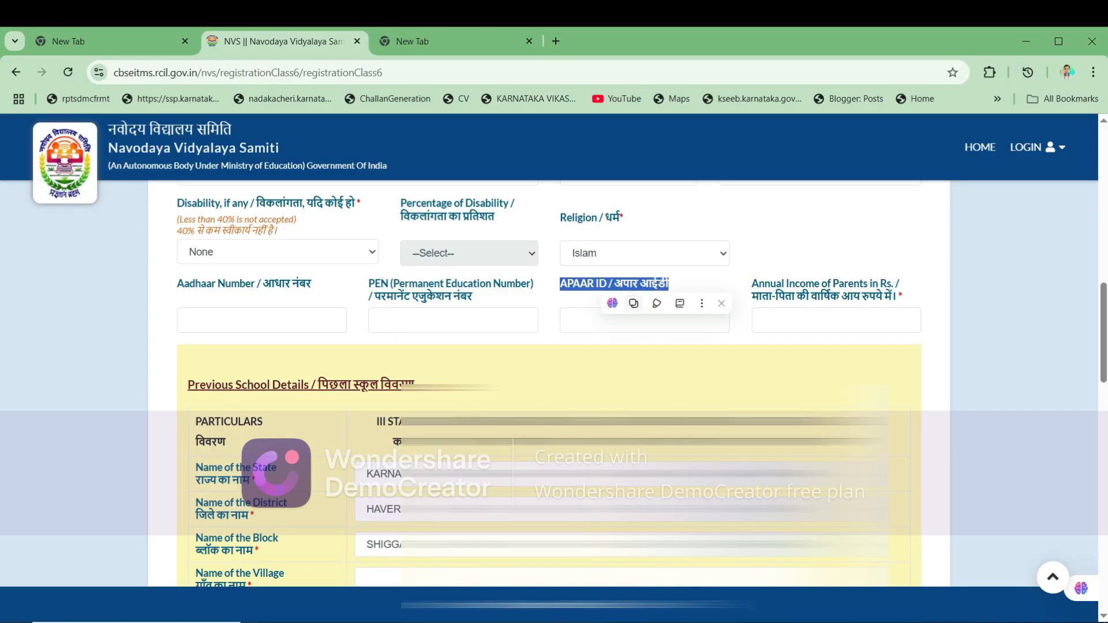
click(645, 320)
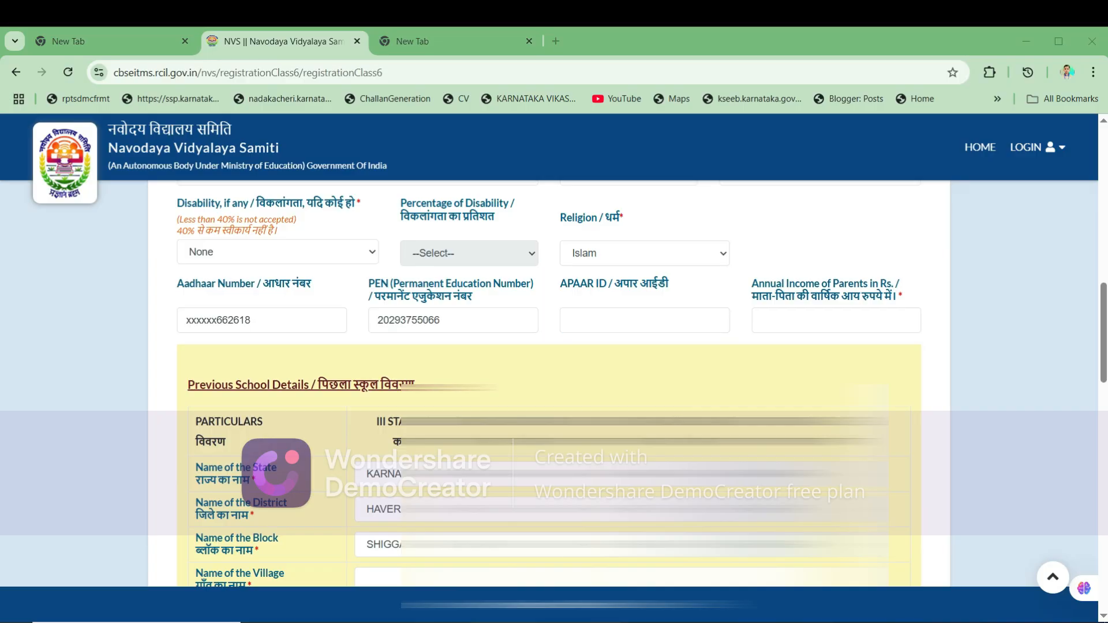
click(836, 320)
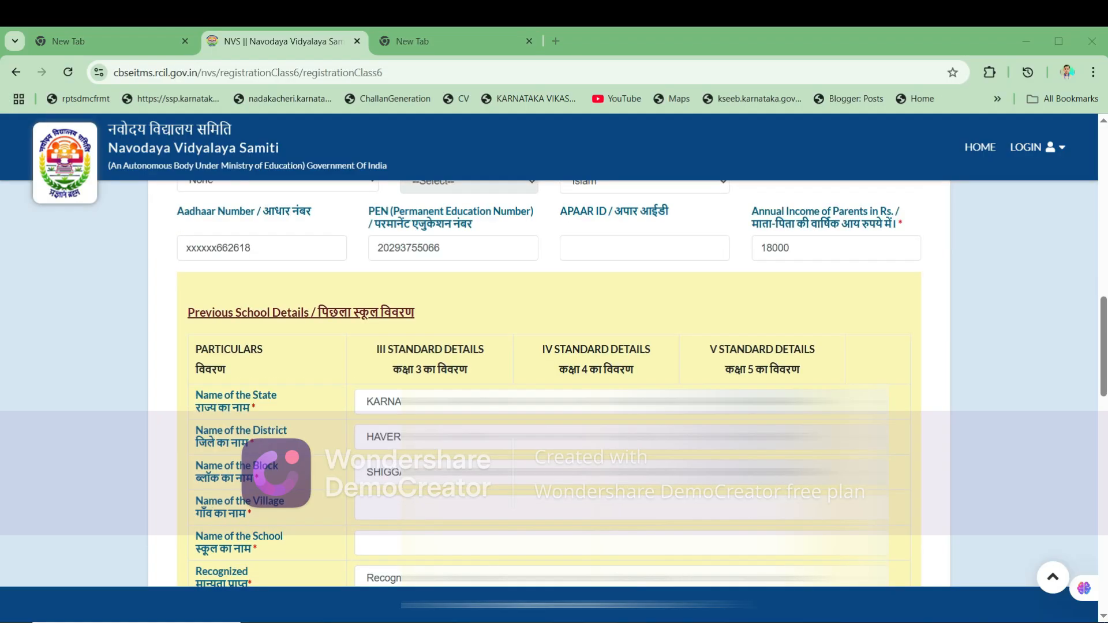
- Review the previous-school table's State, Block, Village and School name rows for classes III–V
scroll(548, 375, down, 1)
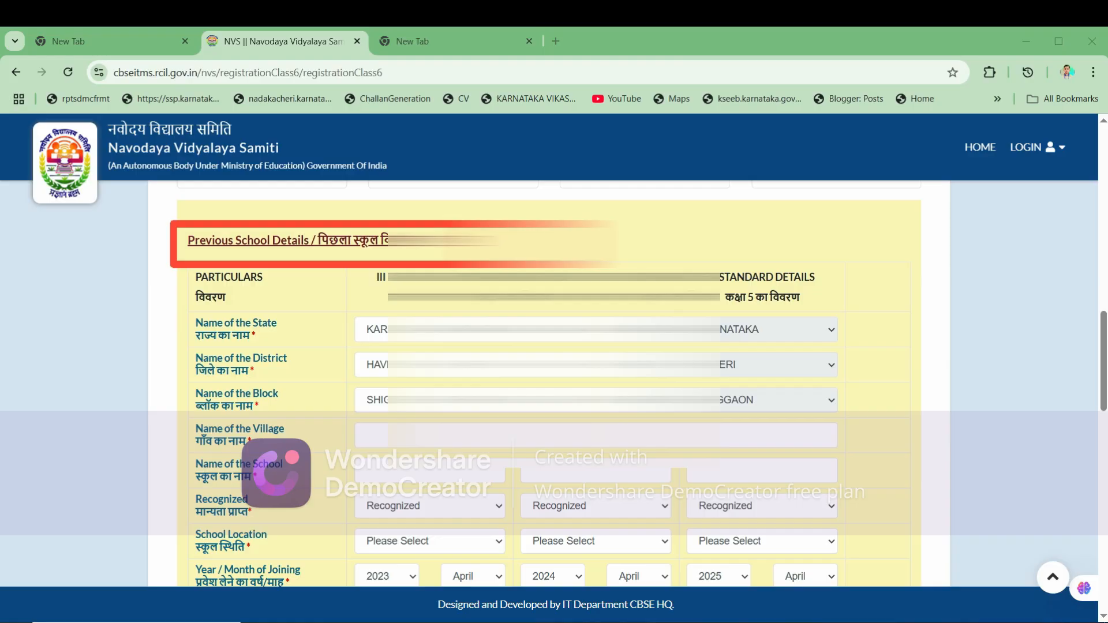
scroll(549, 380, down, 1)
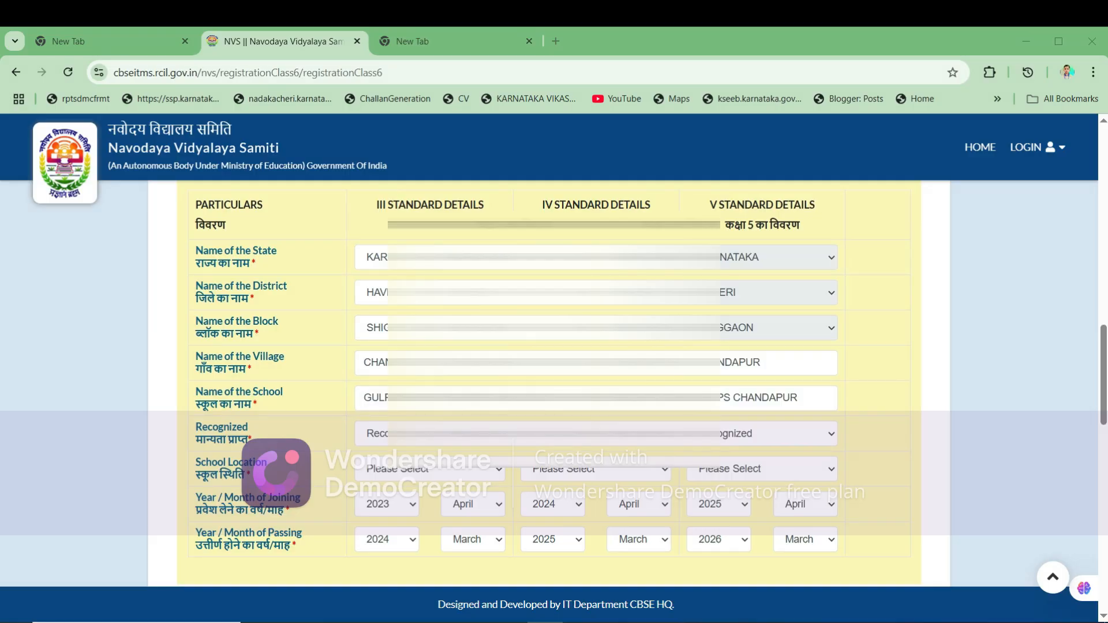
drag(195, 248, 388, 292)
drag(195, 318, 388, 328)
click(388, 327)
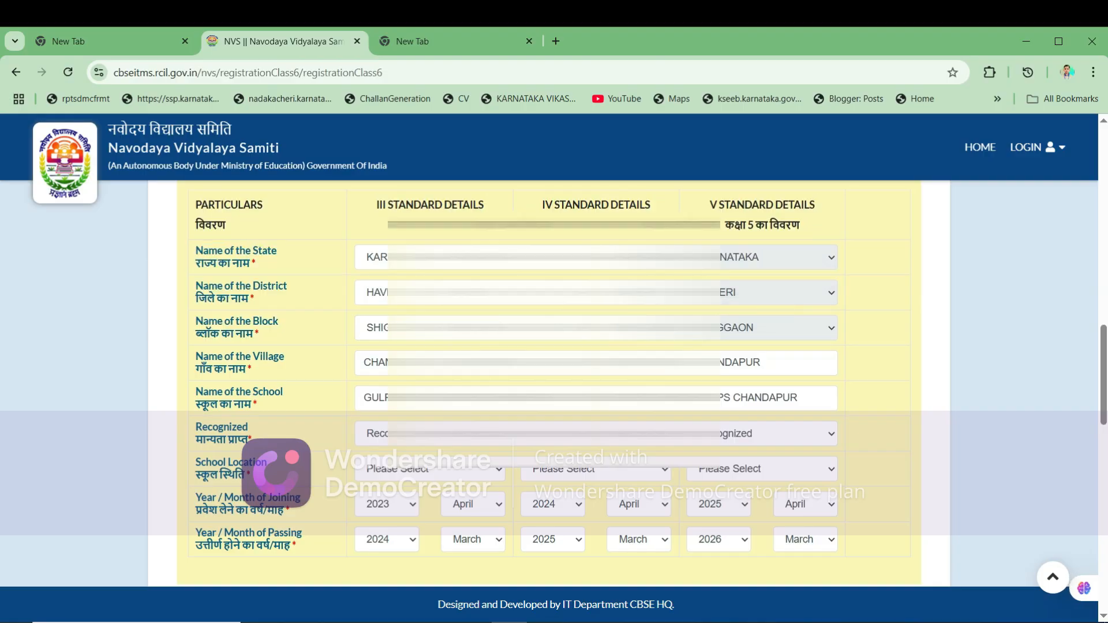
drag(195, 353, 670, 362)
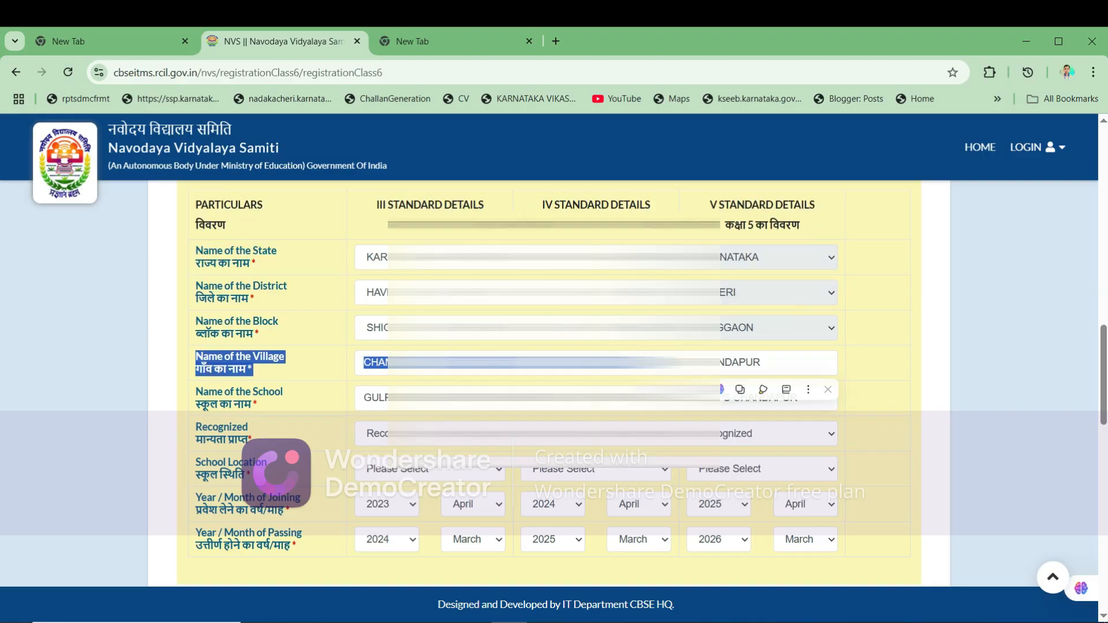
click(670, 363)
drag(195, 389, 712, 398)
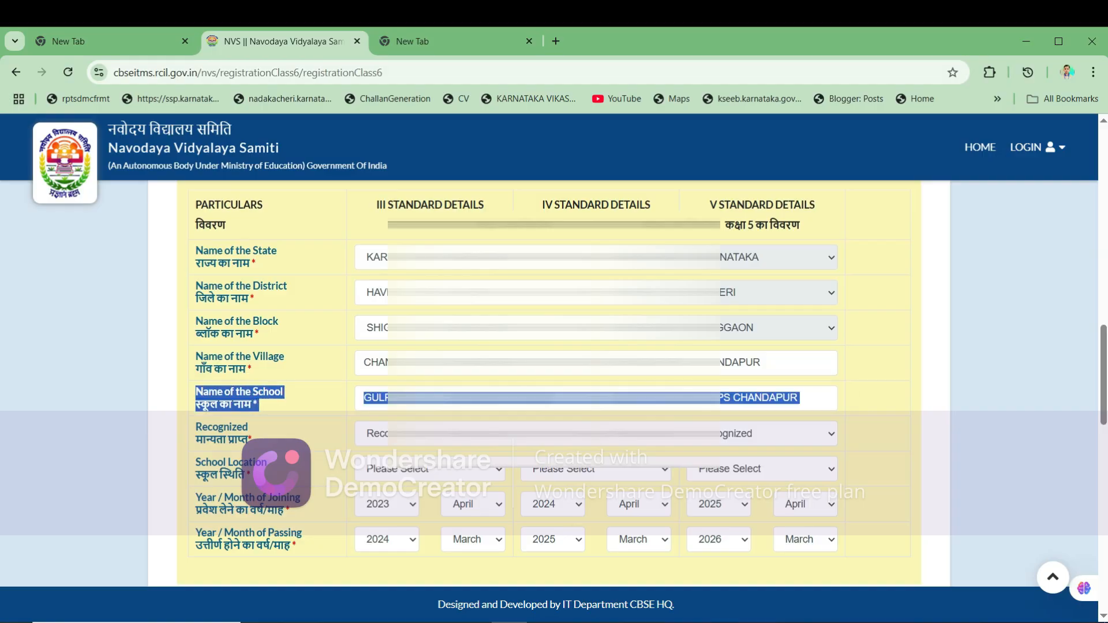
scroll(713, 398, down, 3)
- Keep the previous school as Recognized and set its School Location to Rural
click(713, 398)
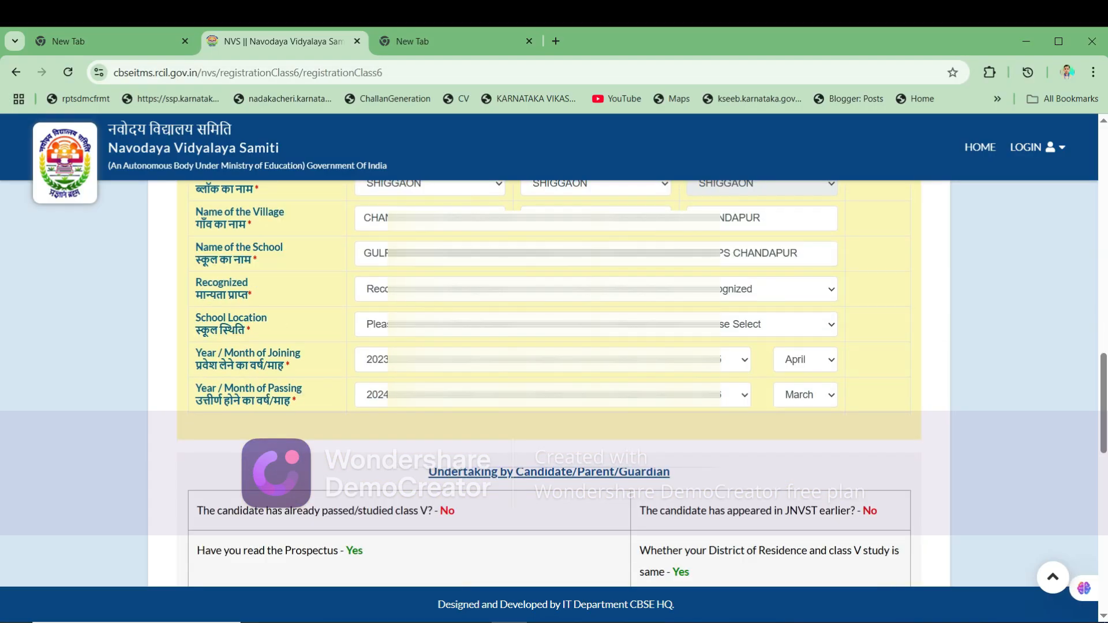
click(710, 289)
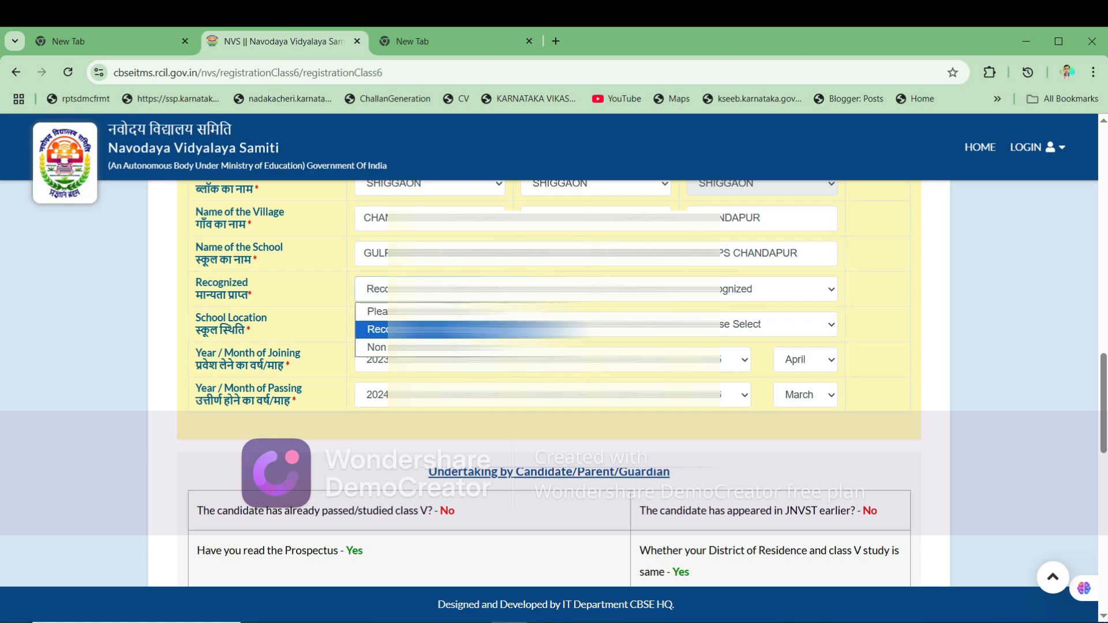
key(Return)
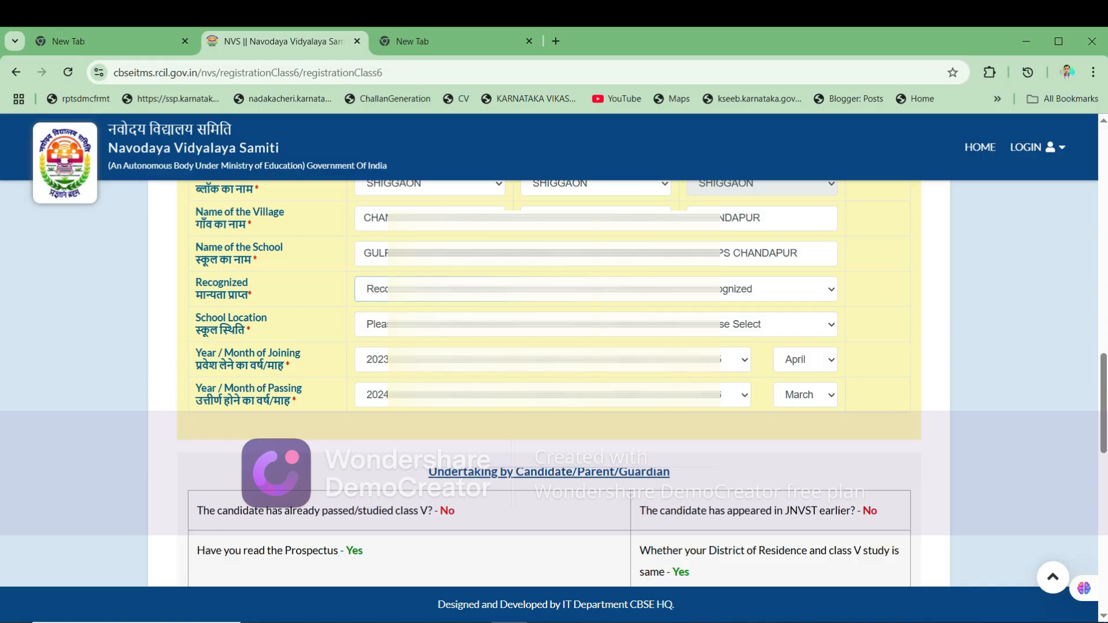
click(710, 325)
key(Down)
key(Up)
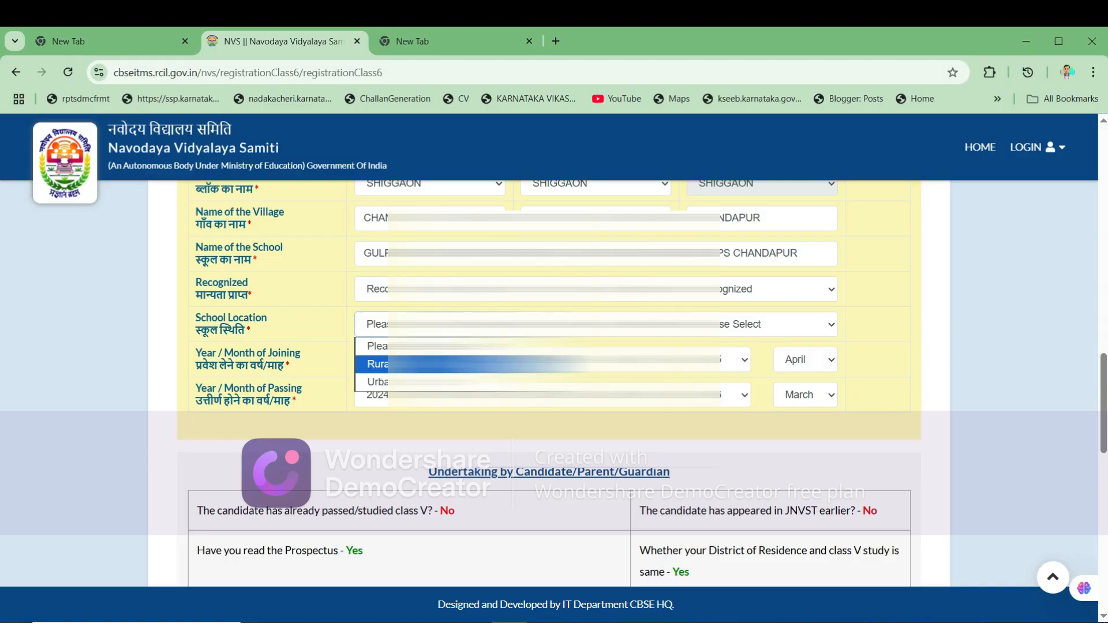
key(Return)
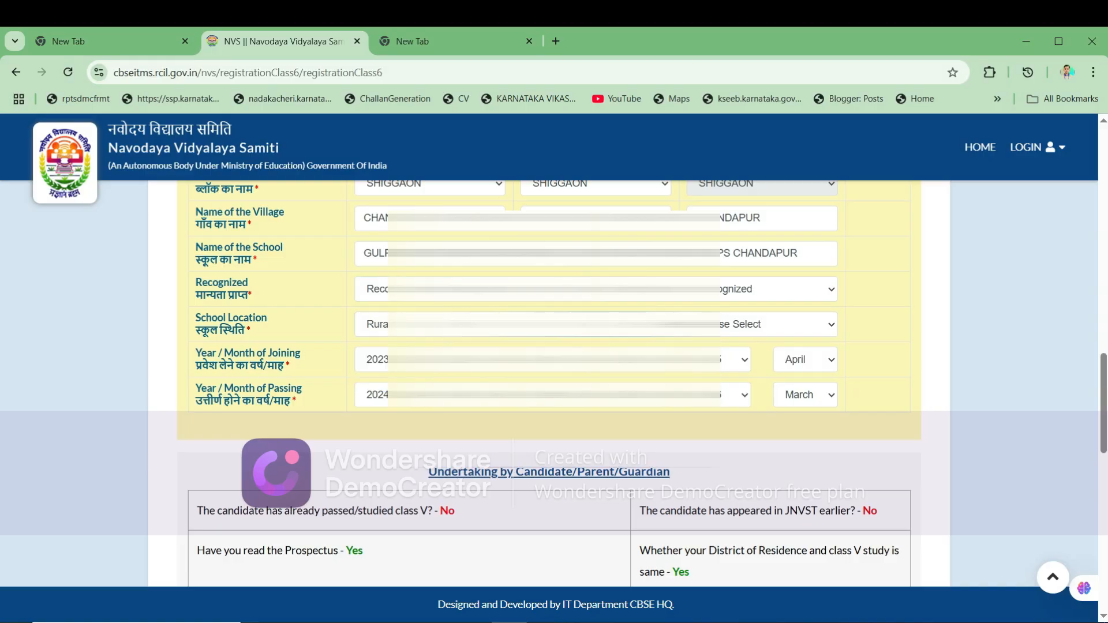
key(alt+Down)
key(Return)
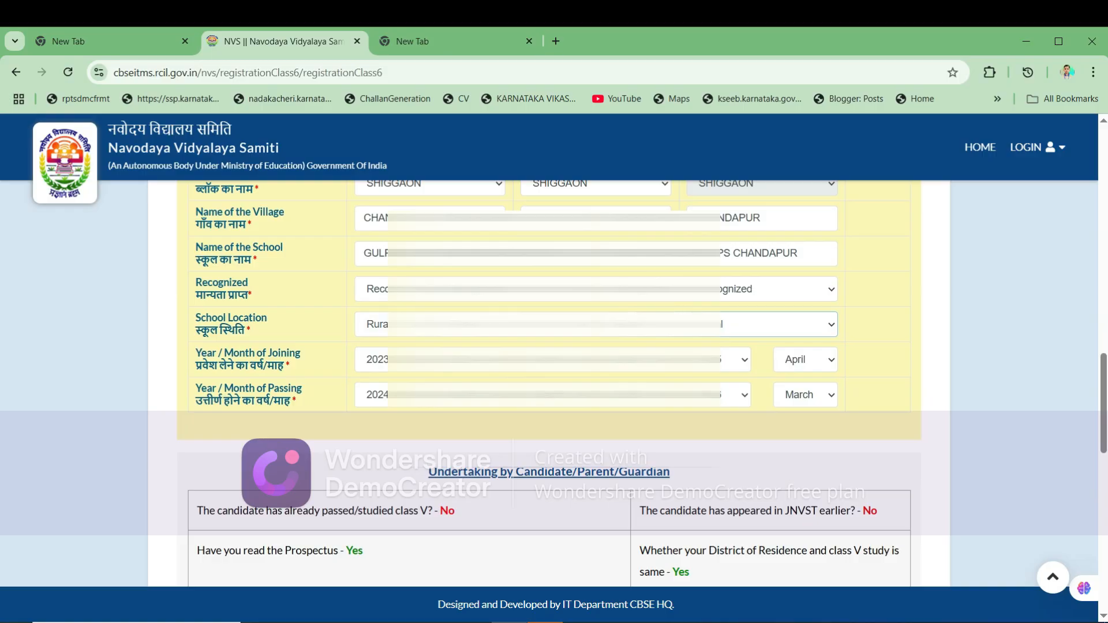
scroll(554, 375, down, 1)
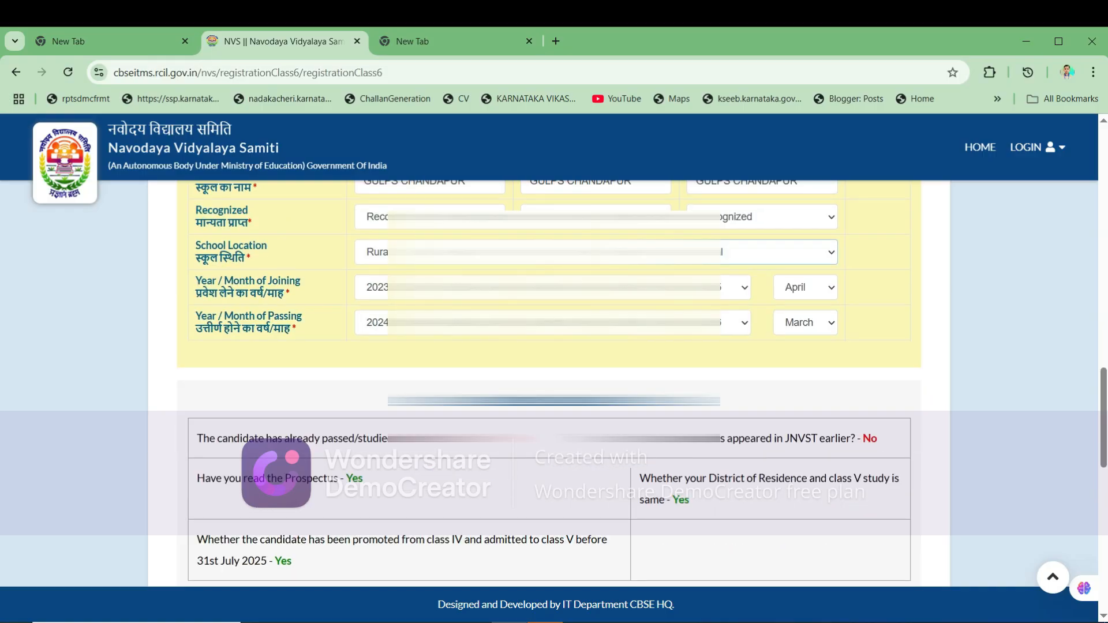
scroll(554, 375, down, 1)
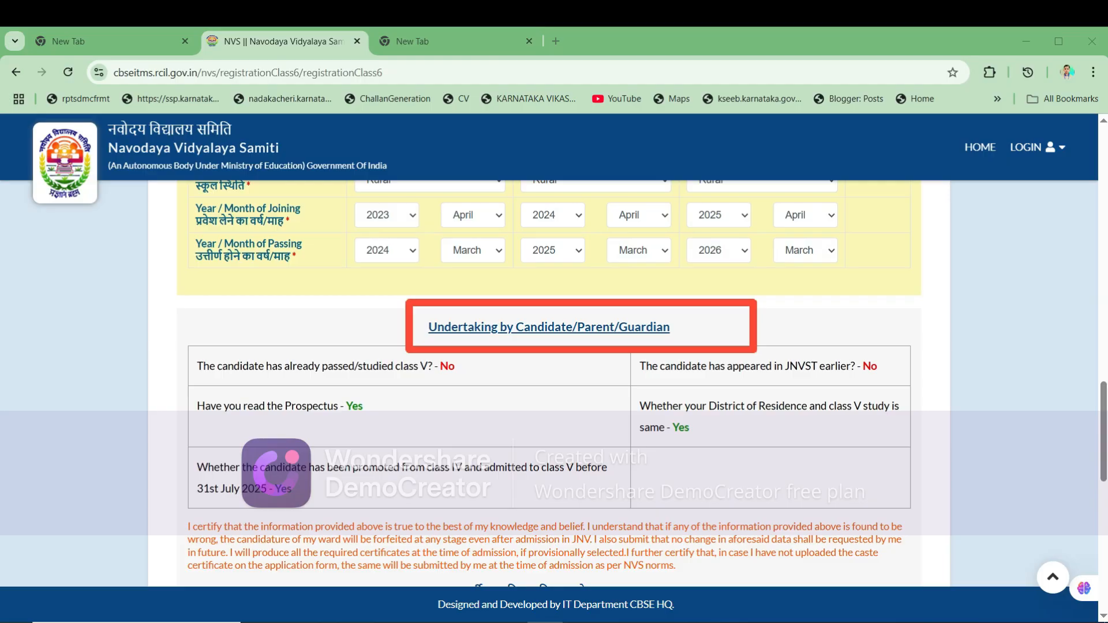
scroll(548, 381, down, 4)
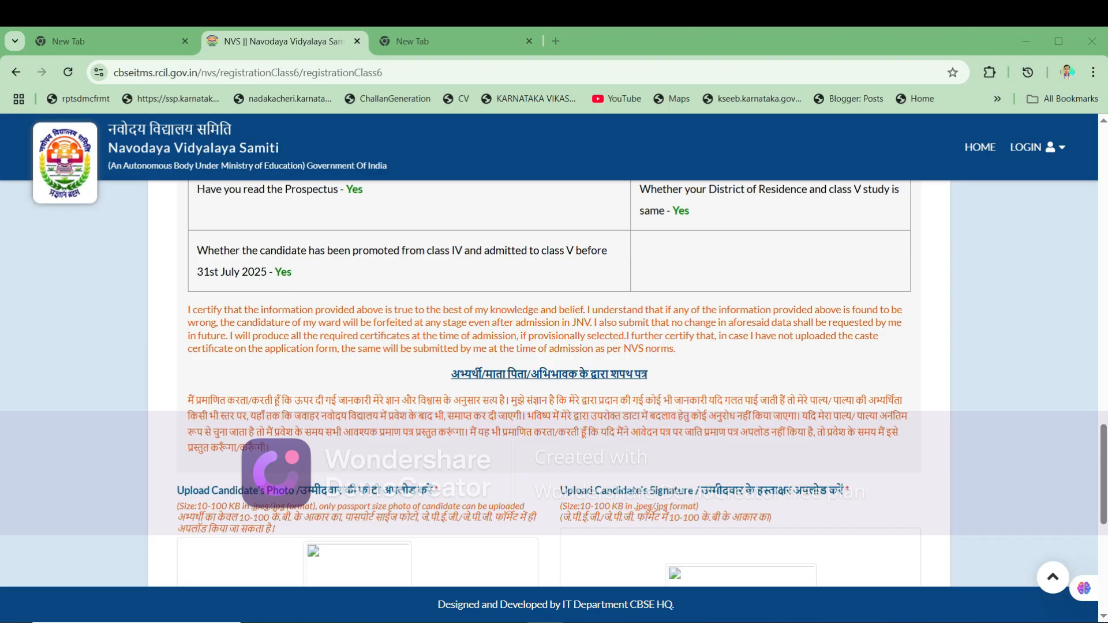
scroll(548, 346, down, 1)
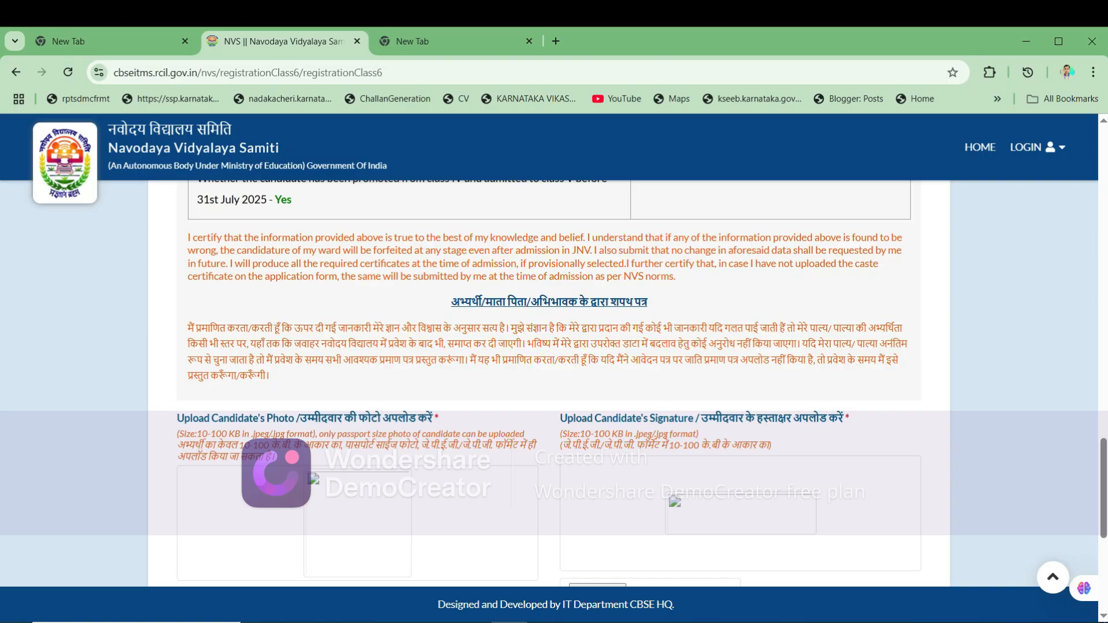
drag(188, 238, 675, 277)
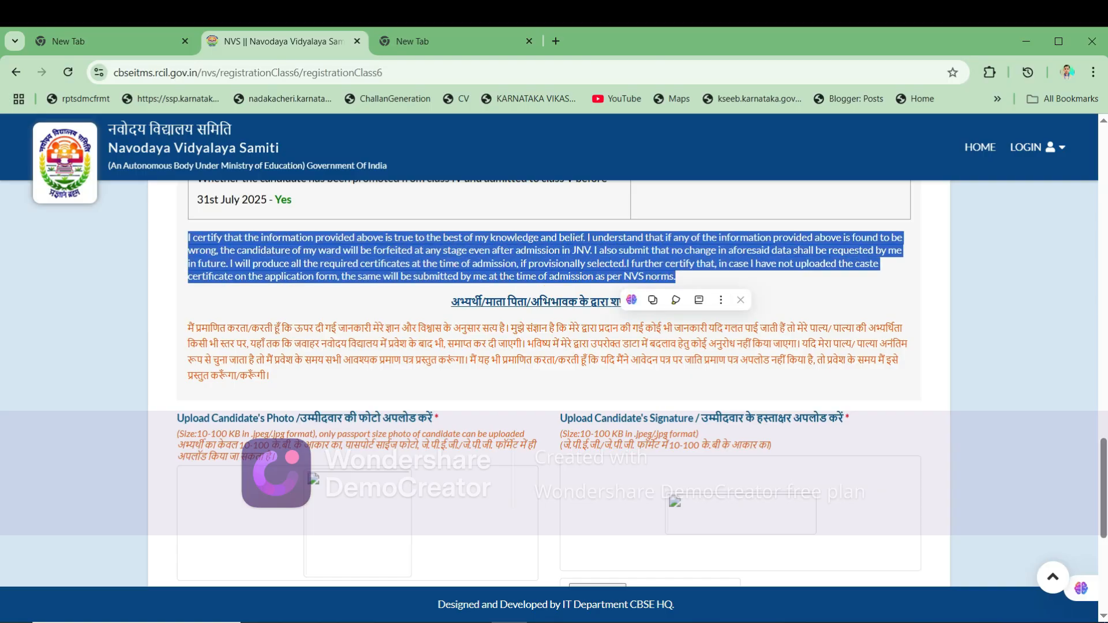
scroll(548, 346, down, 3)
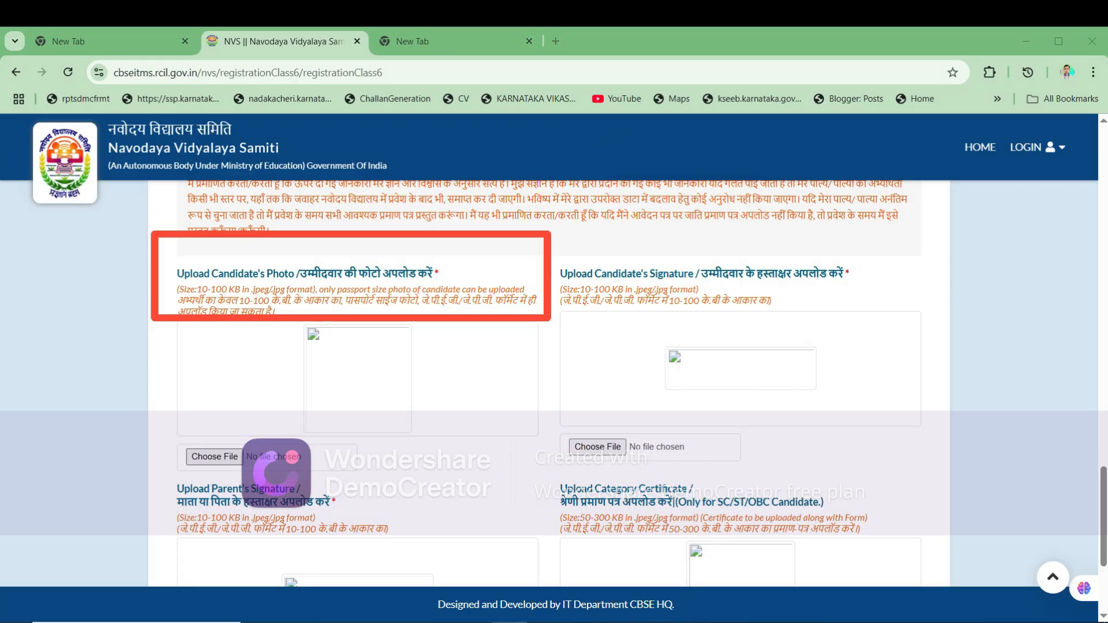
- Upload the candidate's passport photo image under Candidate's Photo
click(214, 456)
click(413, 142)
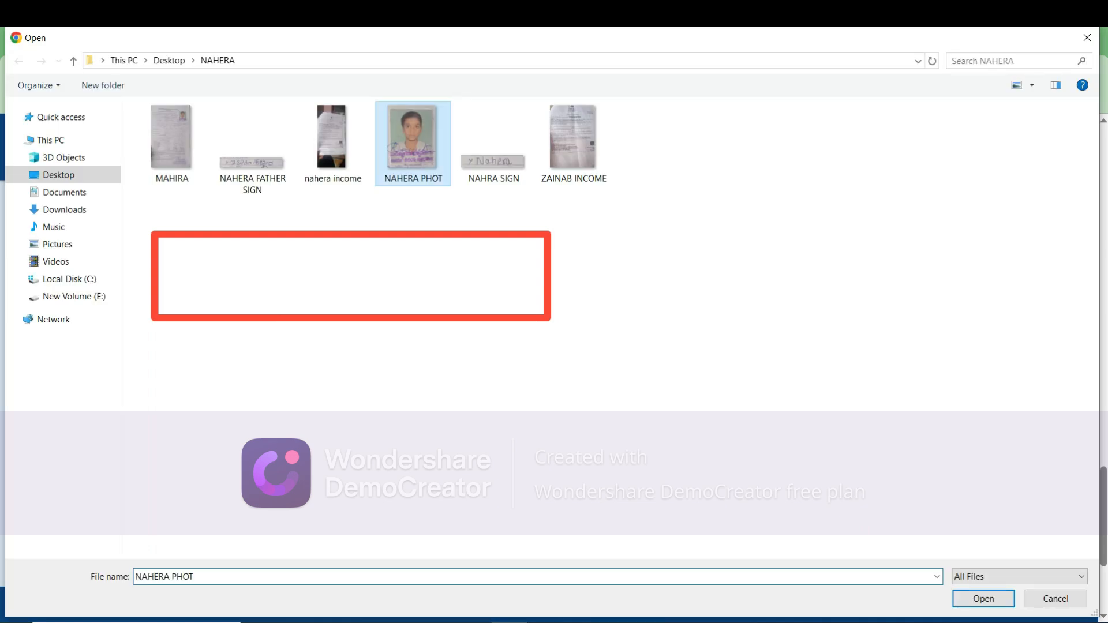
key(Return)
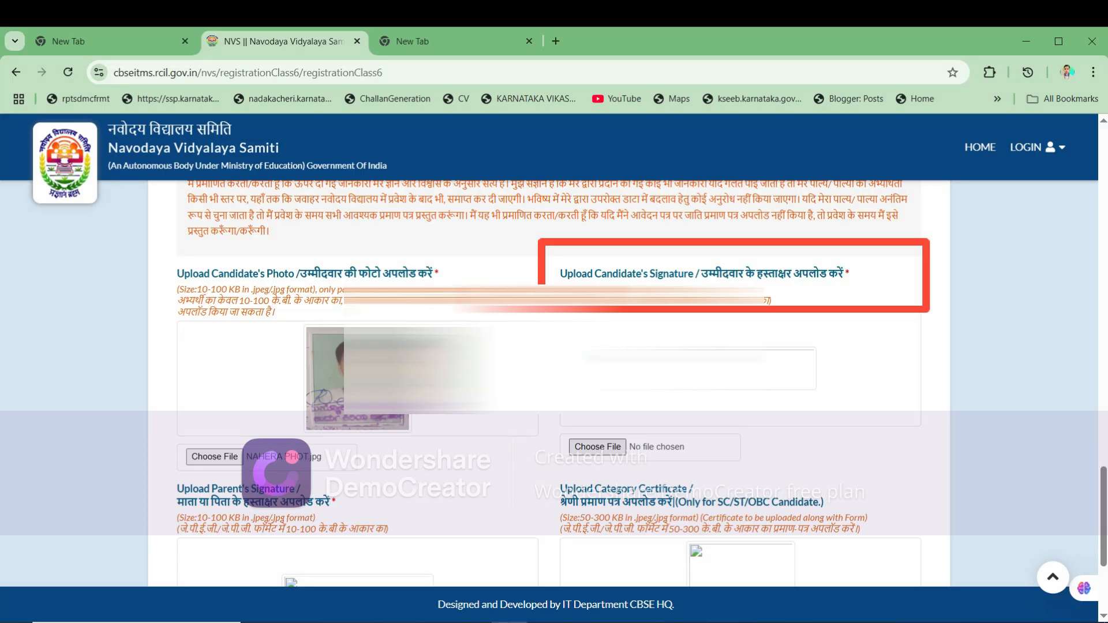
- Upload the candidate's signature image under Candidate's Signature
click(598, 447)
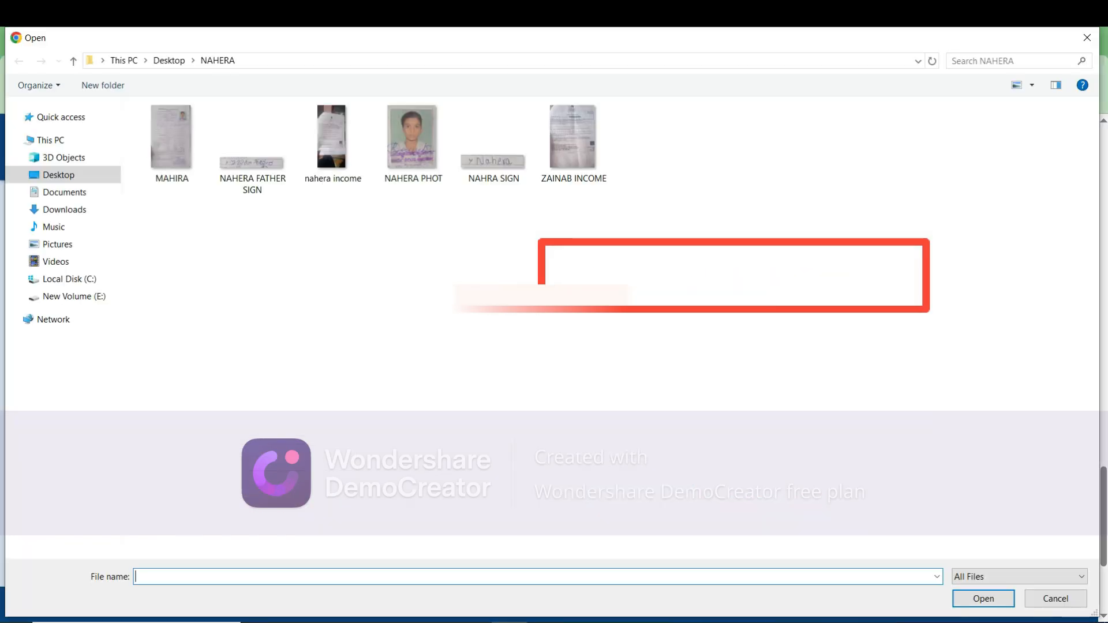
click(493, 141)
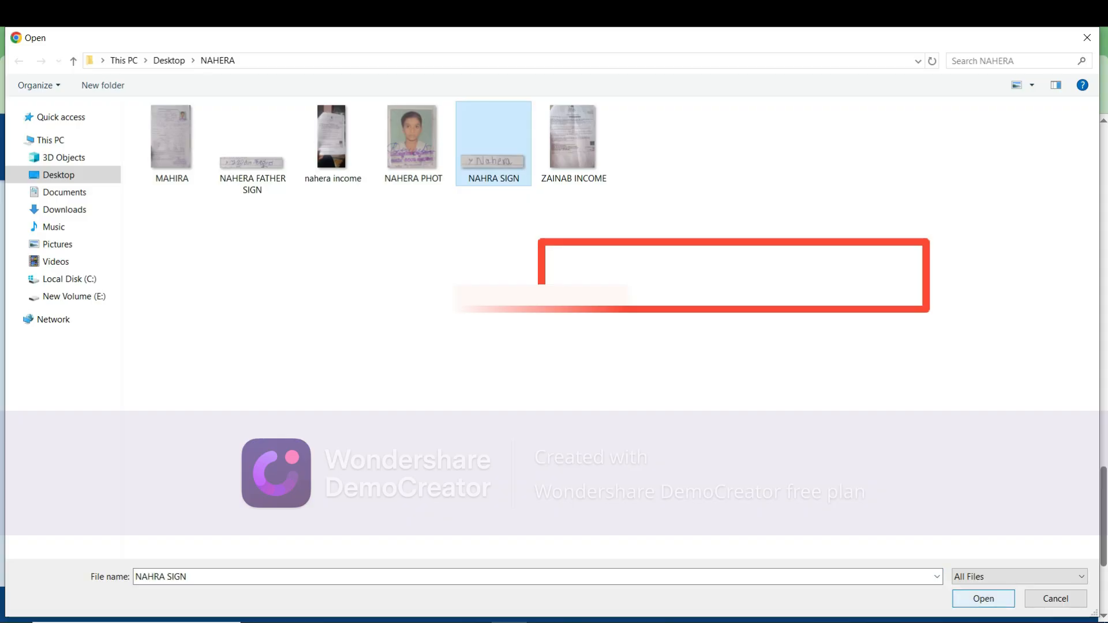
click(983, 599)
scroll(554, 346, down, 1)
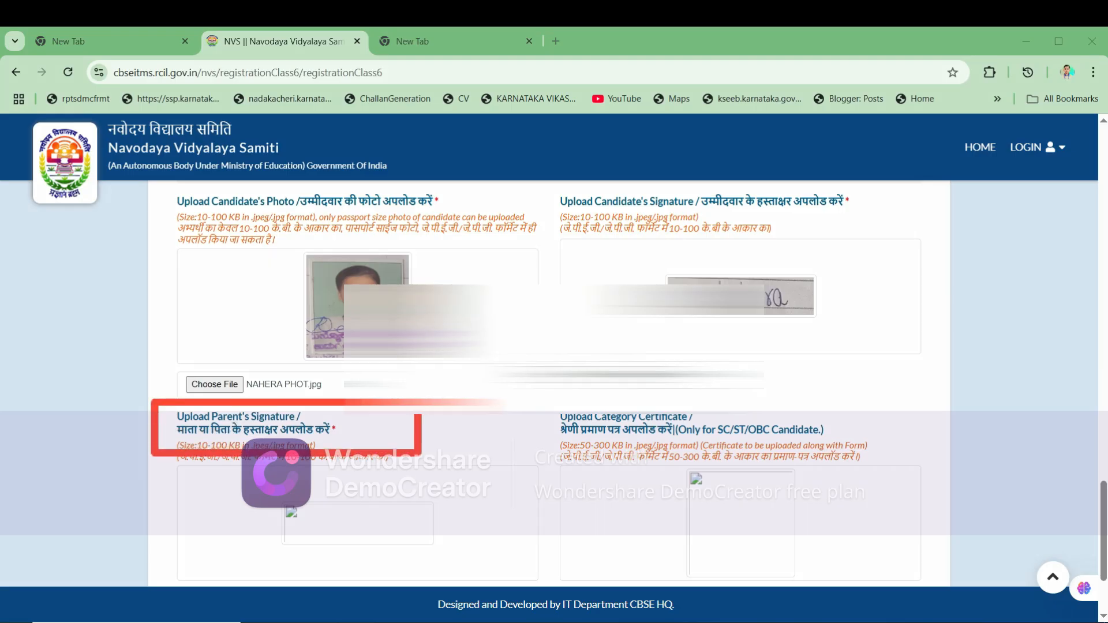
- Upload the father's signature image and the category certificate image to the form
scroll(554, 346, down, 3)
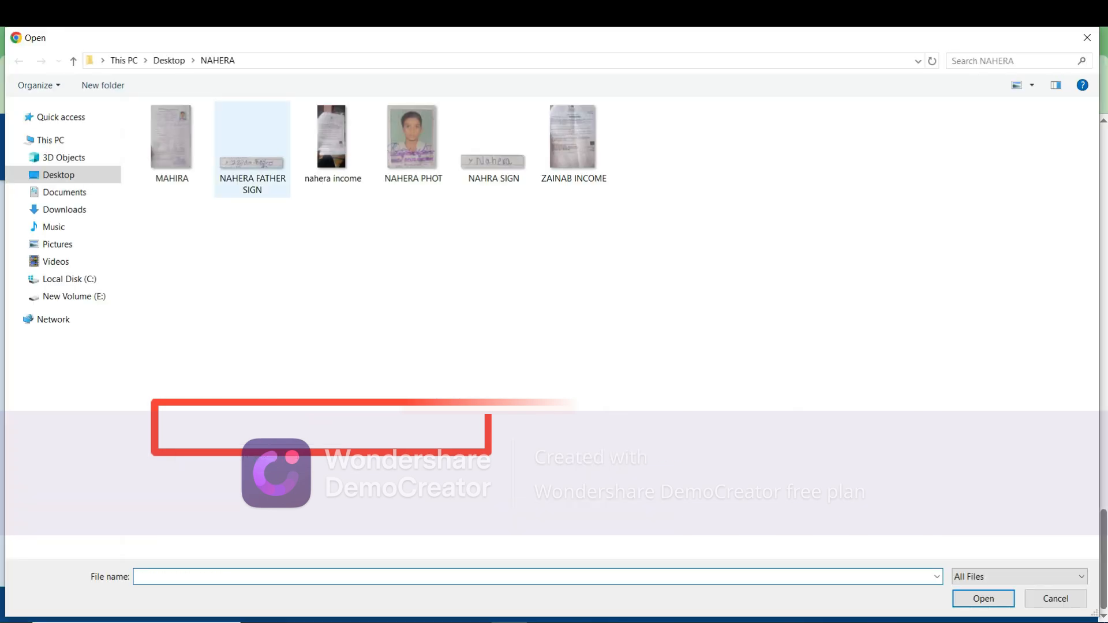
click(263, 164)
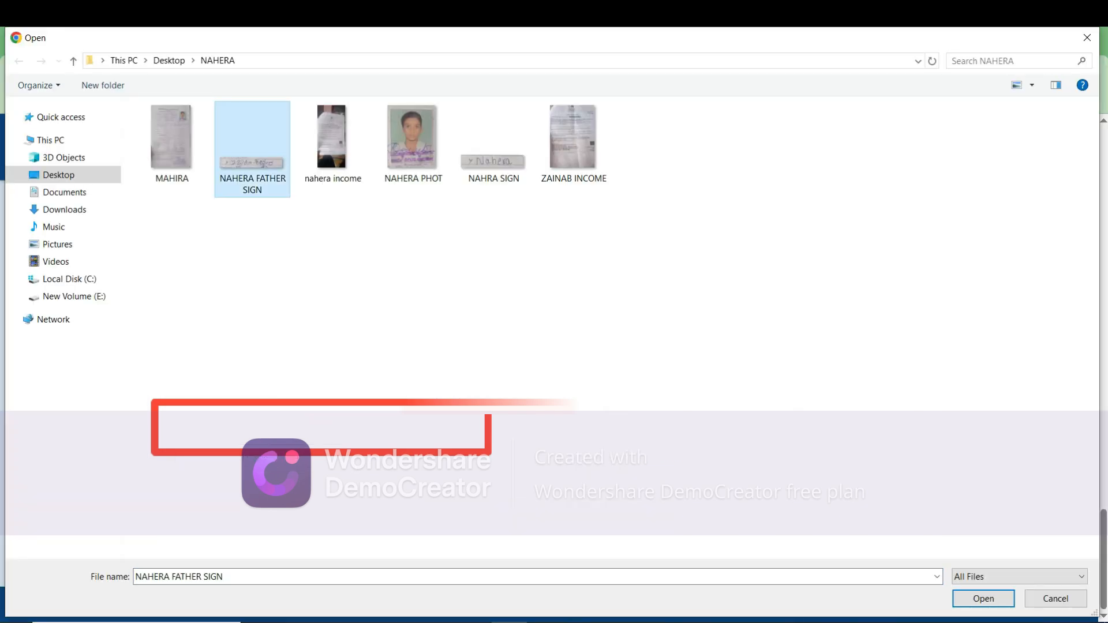
key(Return)
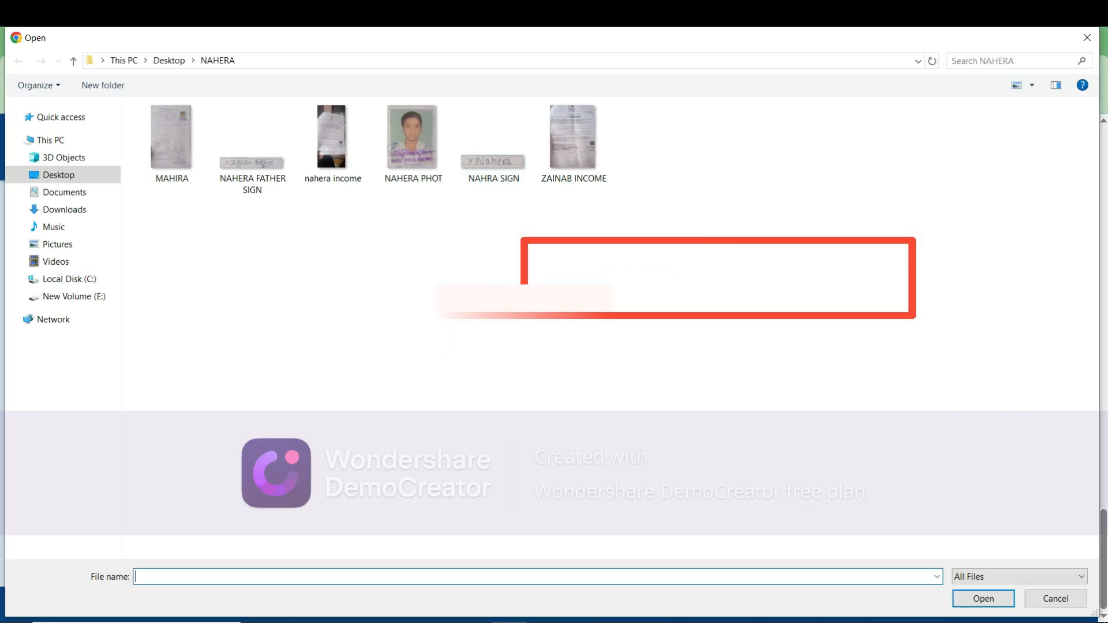
click(574, 145)
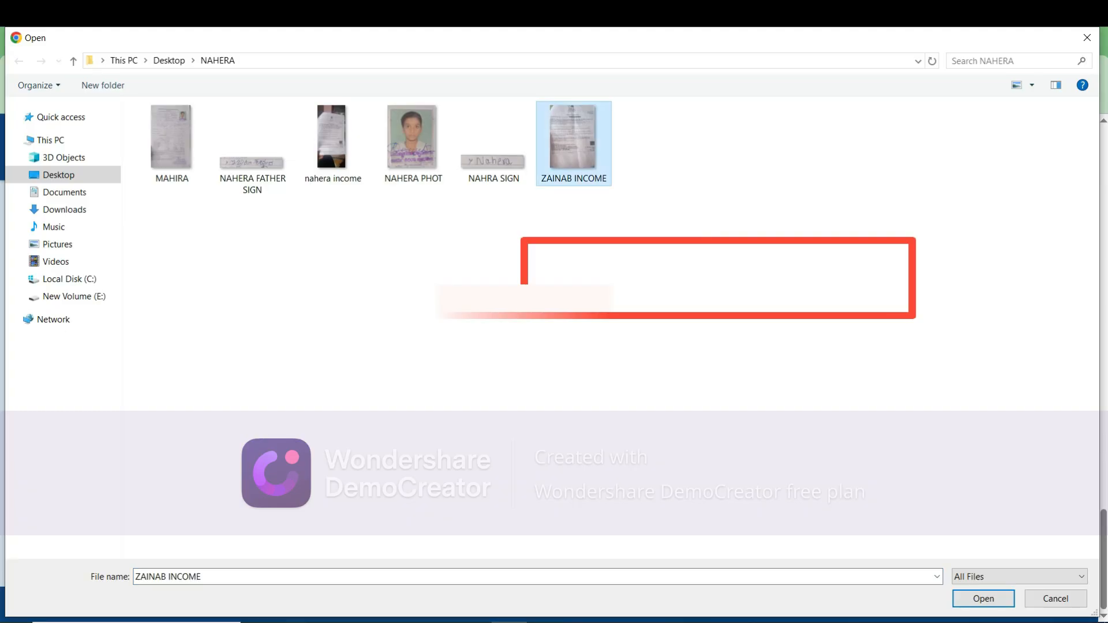
key(Return)
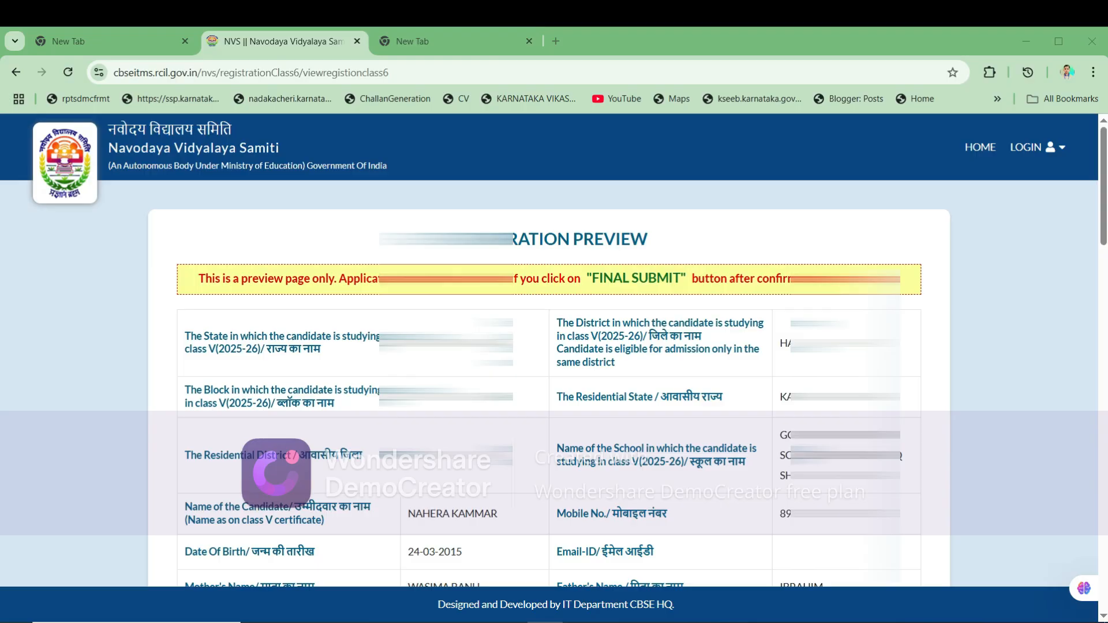
scroll(554, 380, down, 20)
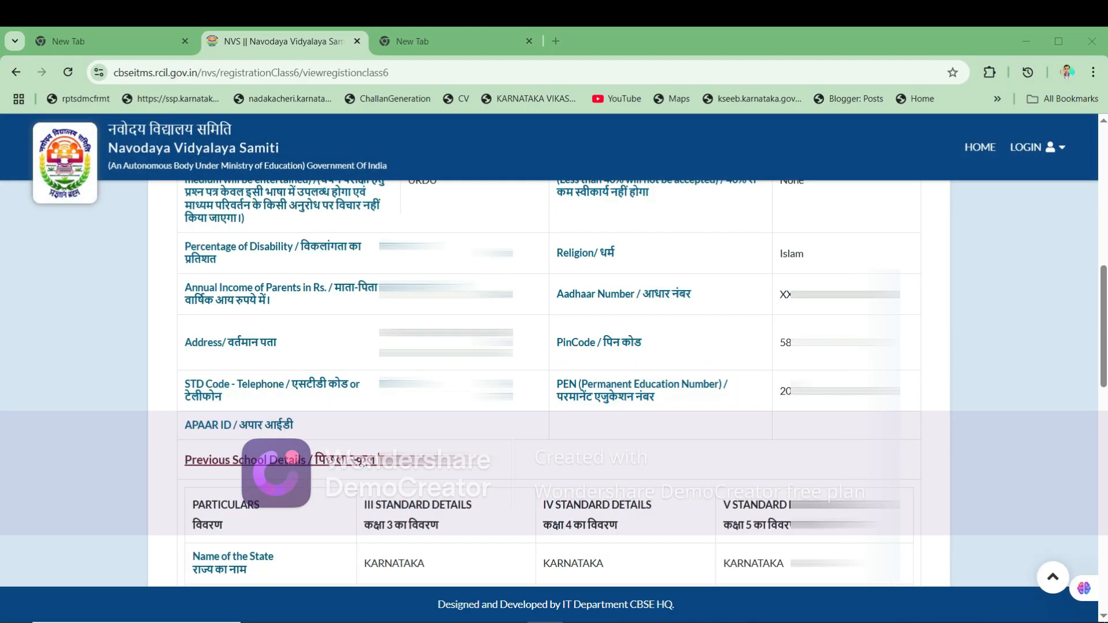
scroll(554, 381, down, 6)
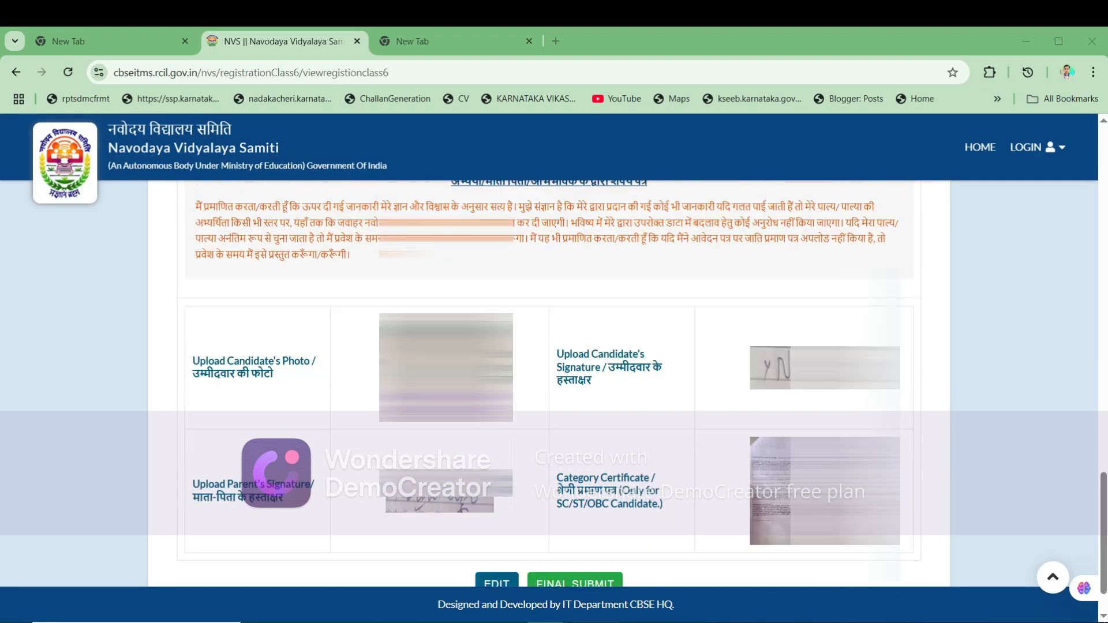
scroll(554, 381, down, 1)
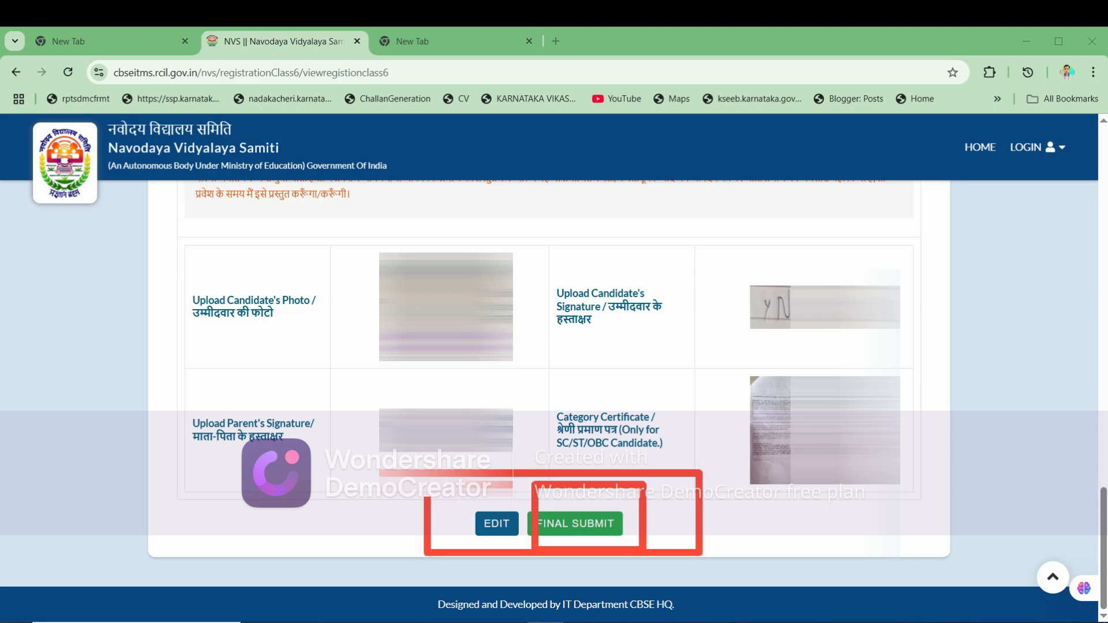
- Final-submit the application and accept the no-changes-after-submission warning
click(576, 524)
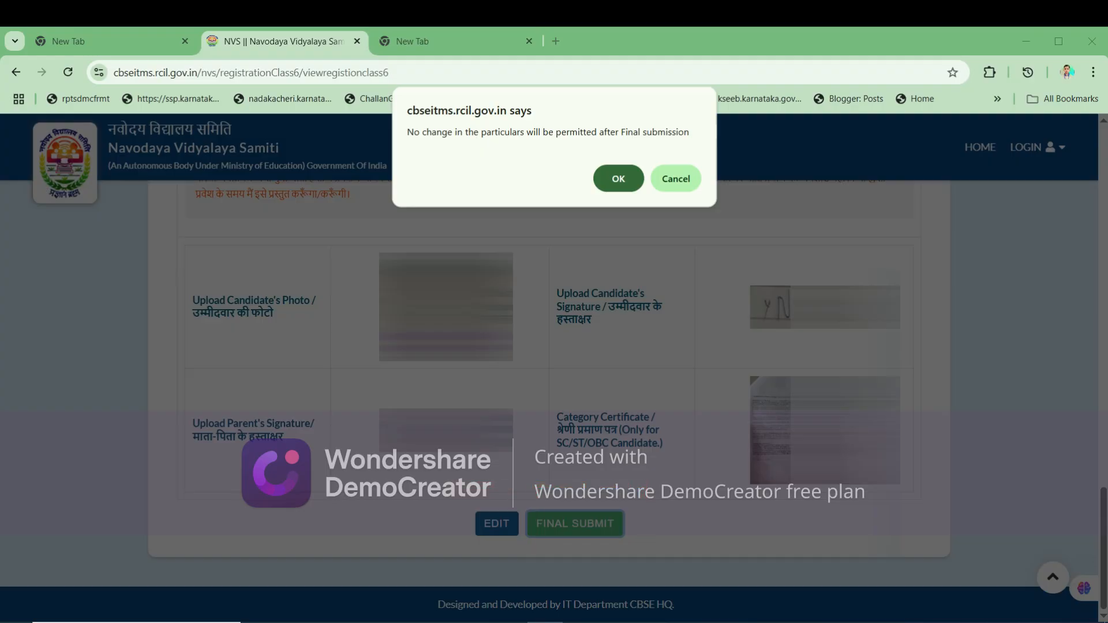
key(Return)
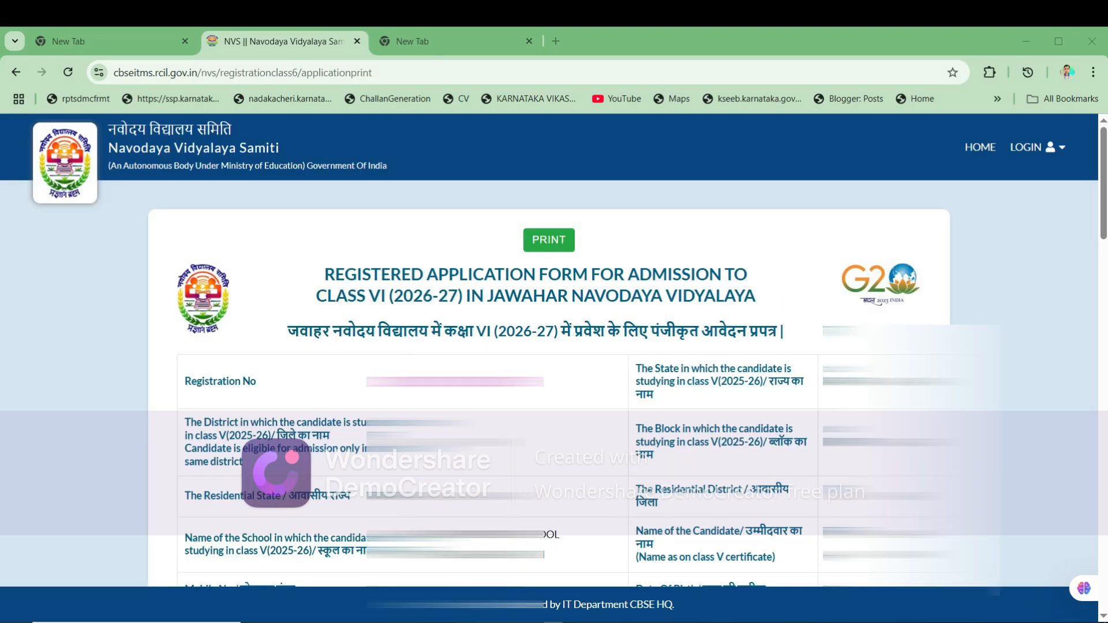
- Scroll through the registered Class VI application form to review its registration number and documents
scroll(554, 375, down, 15)
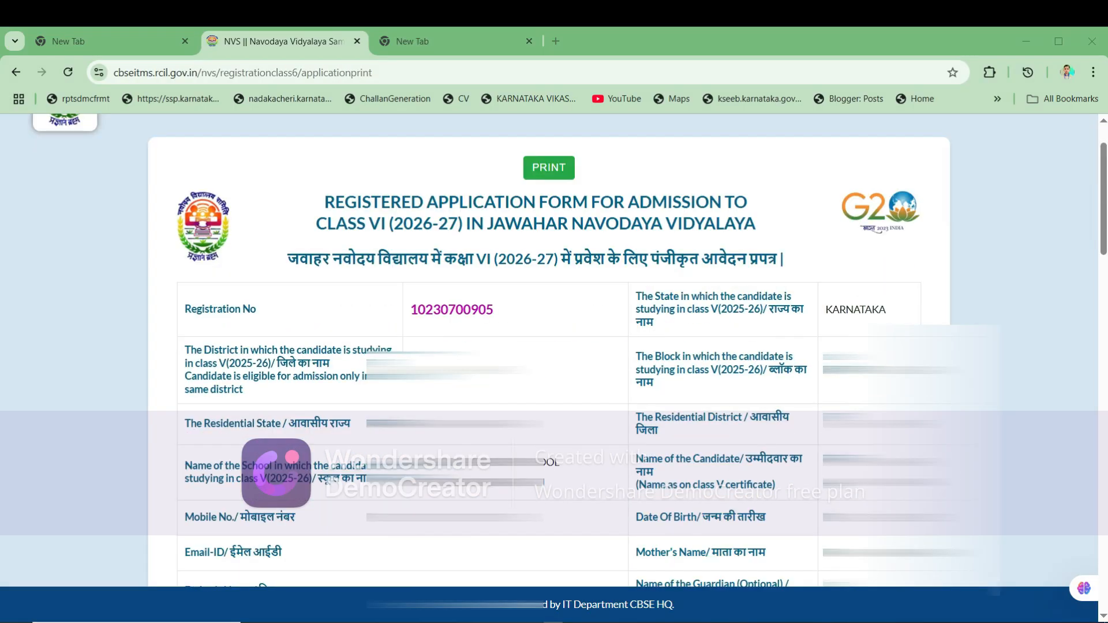
scroll(554, 346, down, 4)
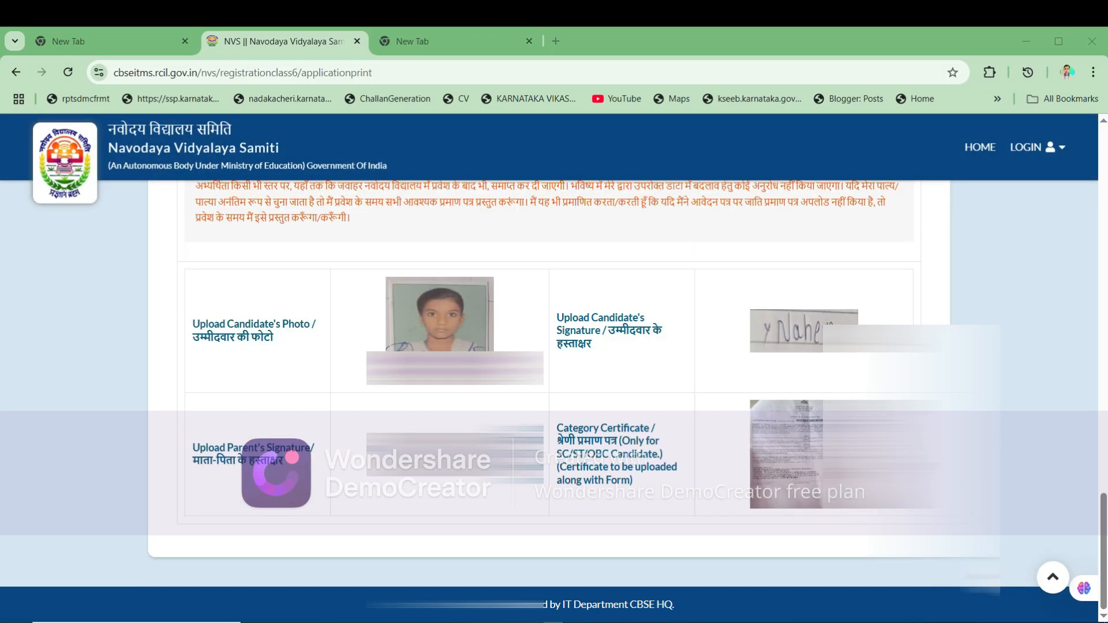
scroll(554, 346, up, 15)
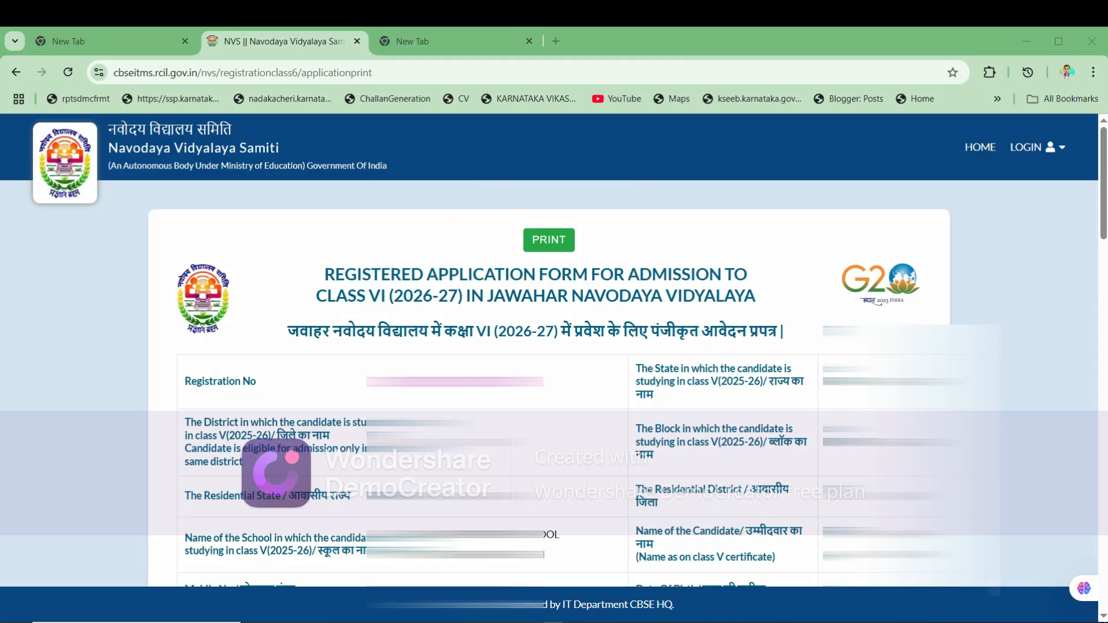
- Print the registered application form to Save as PDF and review the 3-page preview
key(ctrl+p)
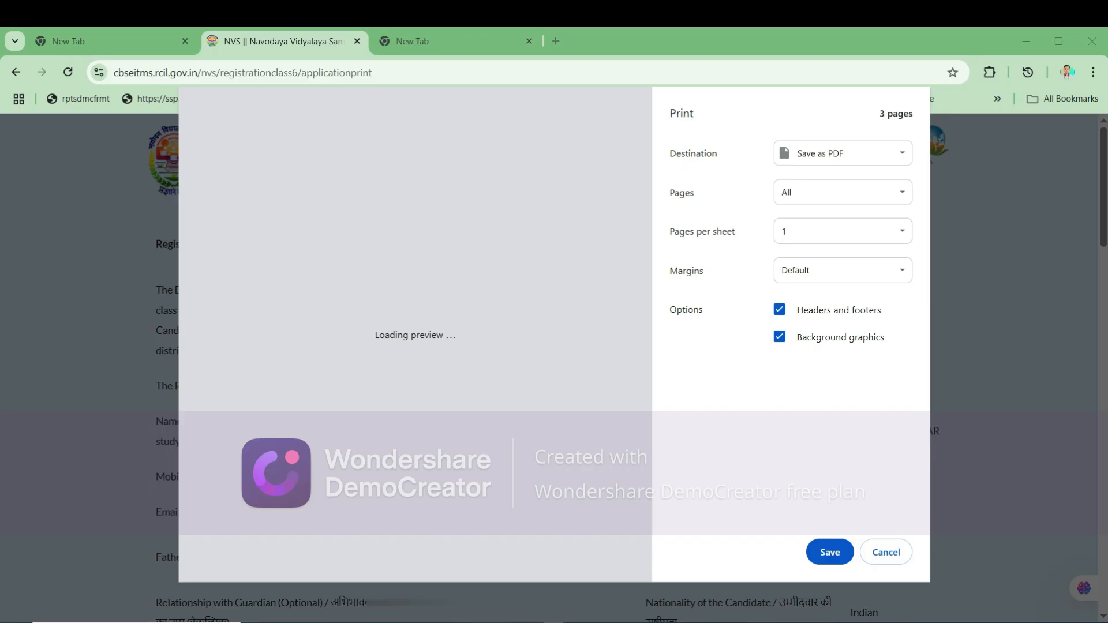
scroll(410, 335, down, 5)
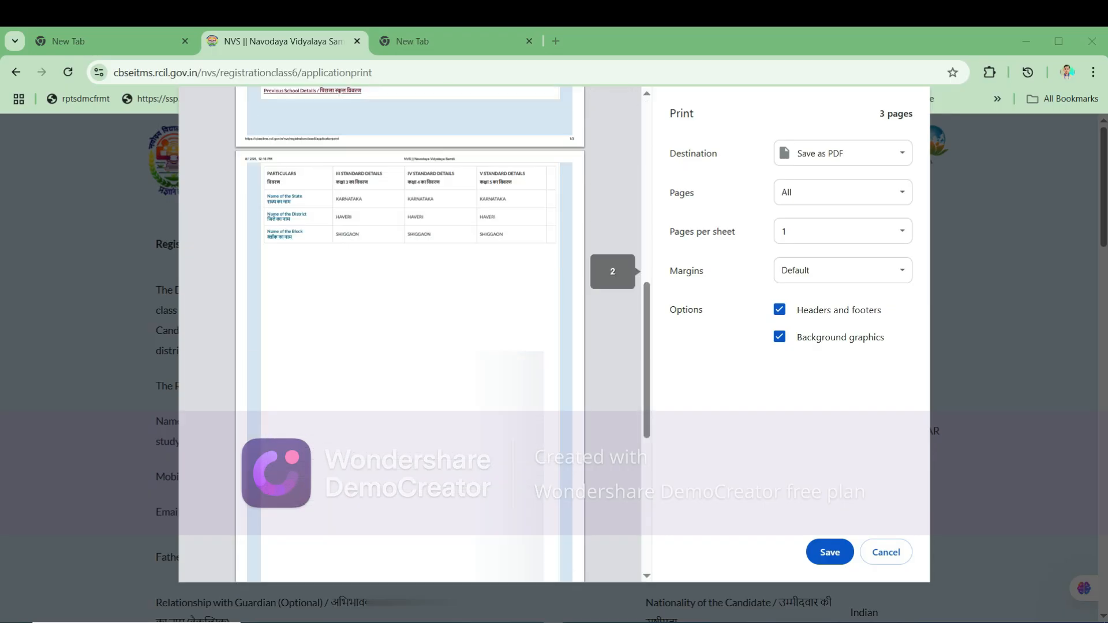
scroll(410, 334, down, 10)
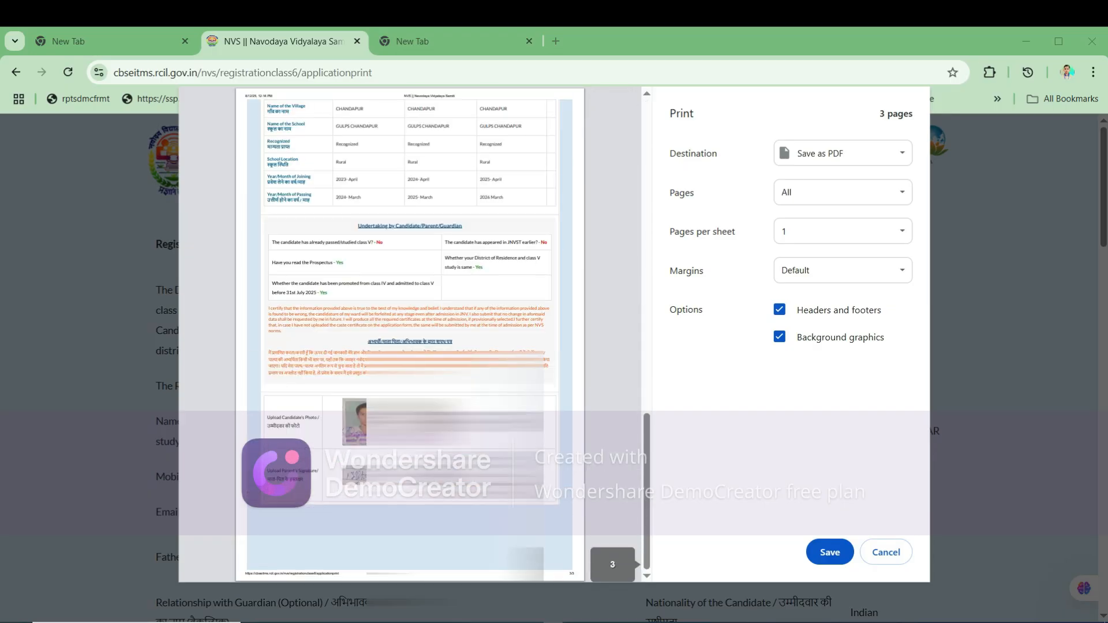